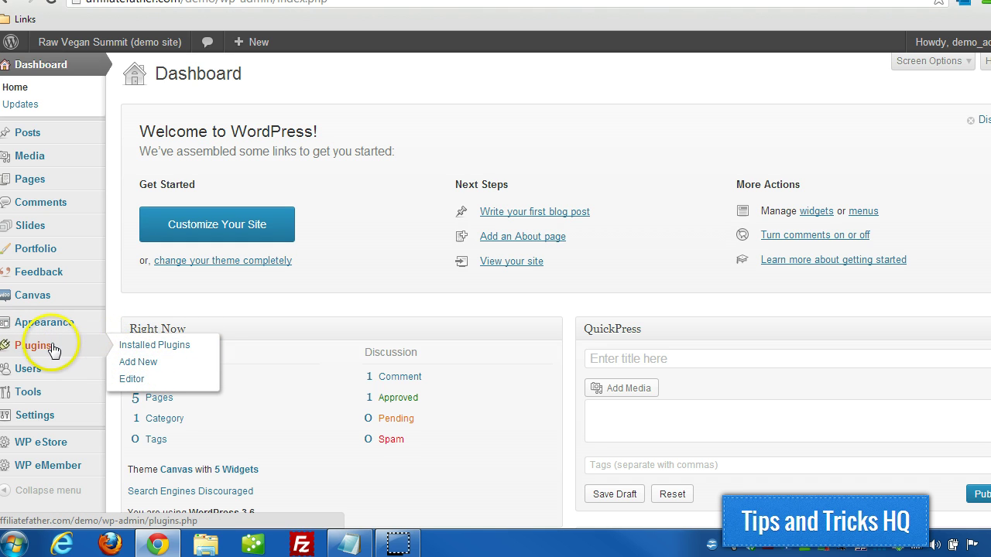
Upload membership-pricing-table.zip as a new plugin, install it and activate Membership Pricing Table
left_click(143, 364)
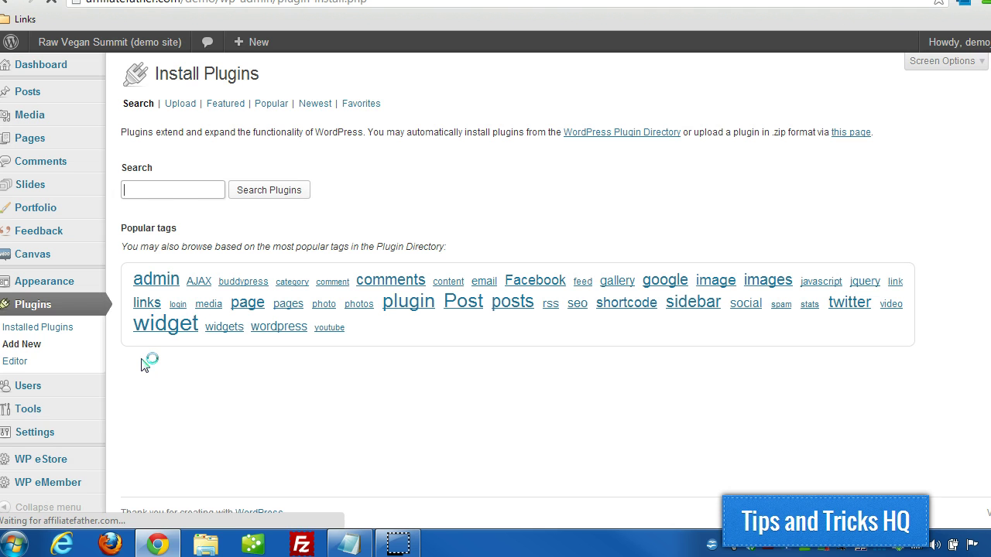
left_click(179, 106)
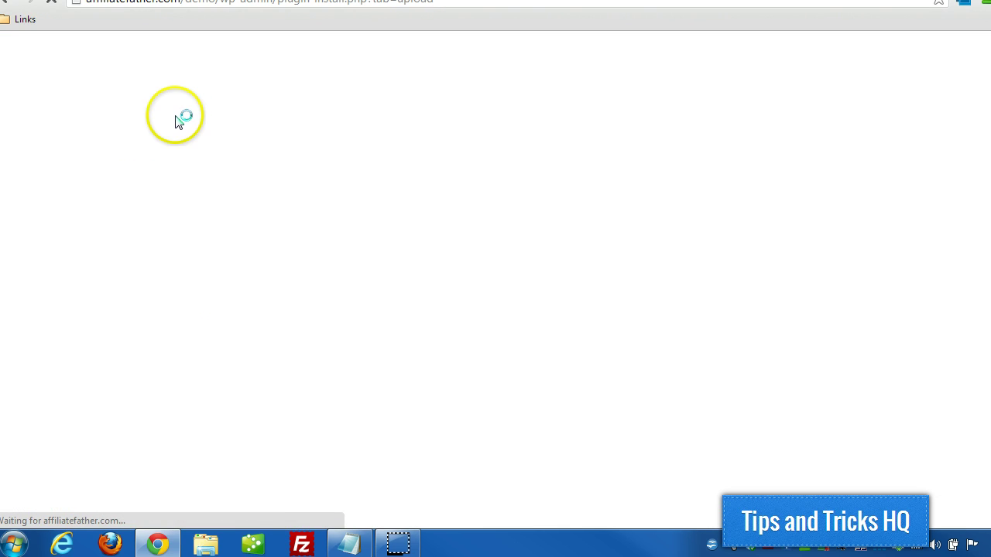
left_click(155, 193)
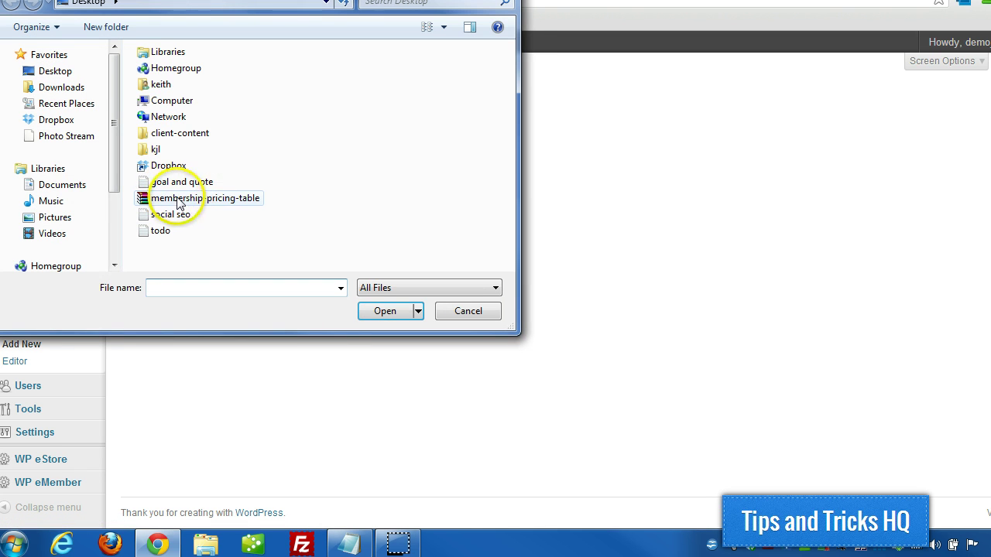
double_click(195, 200)
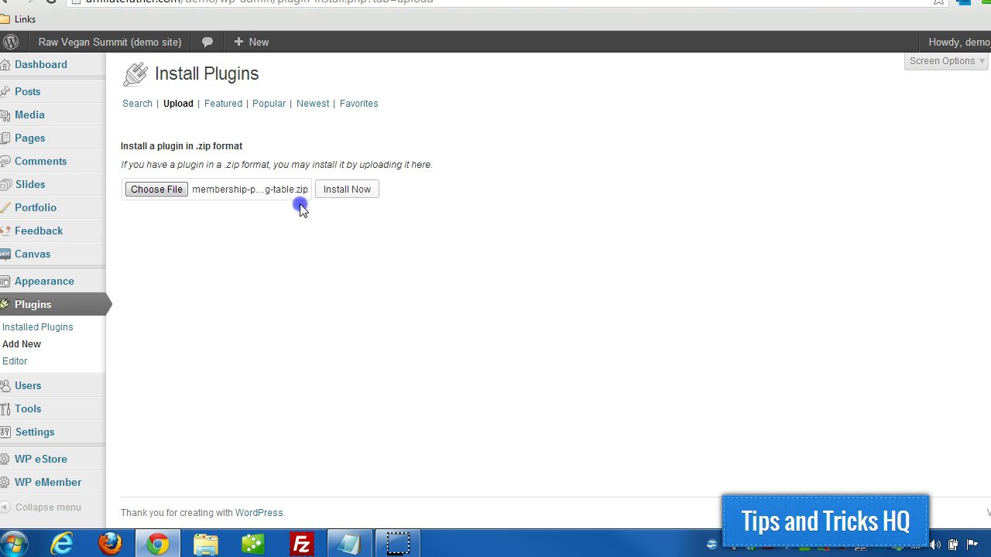
left_click(345, 192)
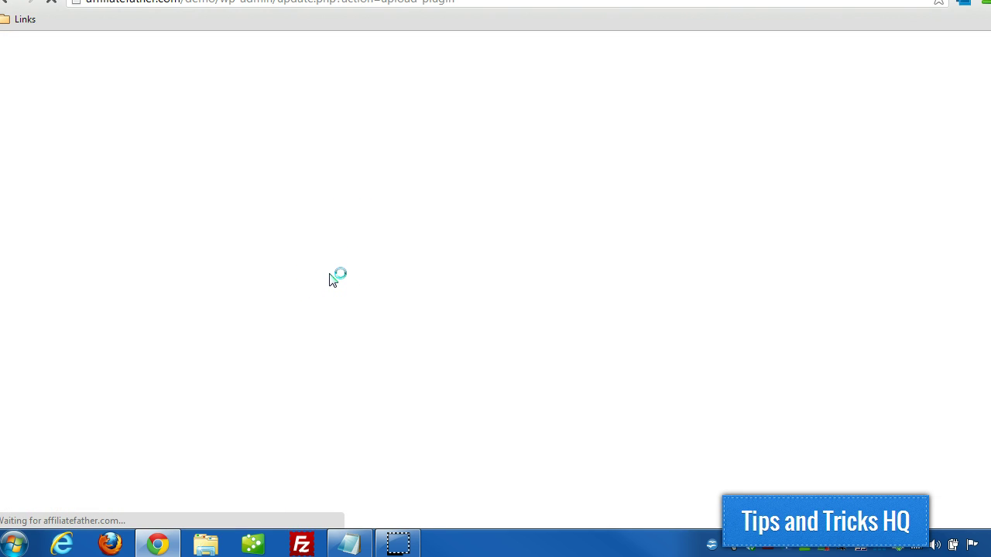
left_click(155, 170)
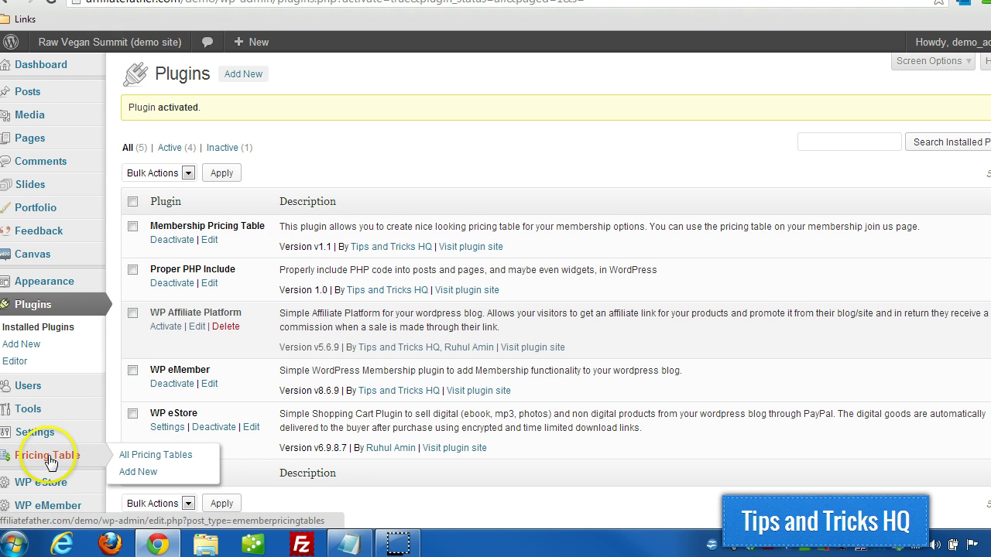
Start a new pricing table and look over its options
left_click(127, 479)
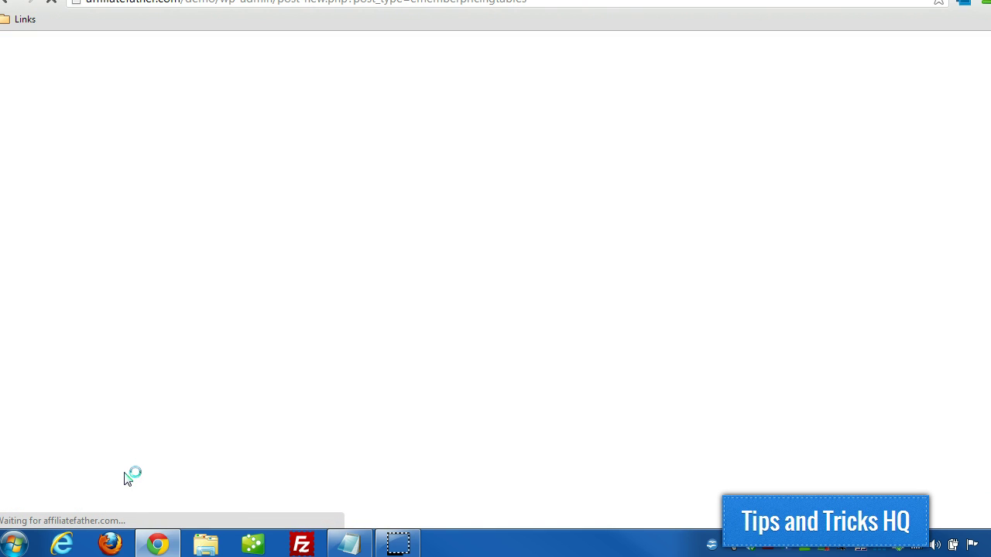
scroll(163, 345, "down", 2)
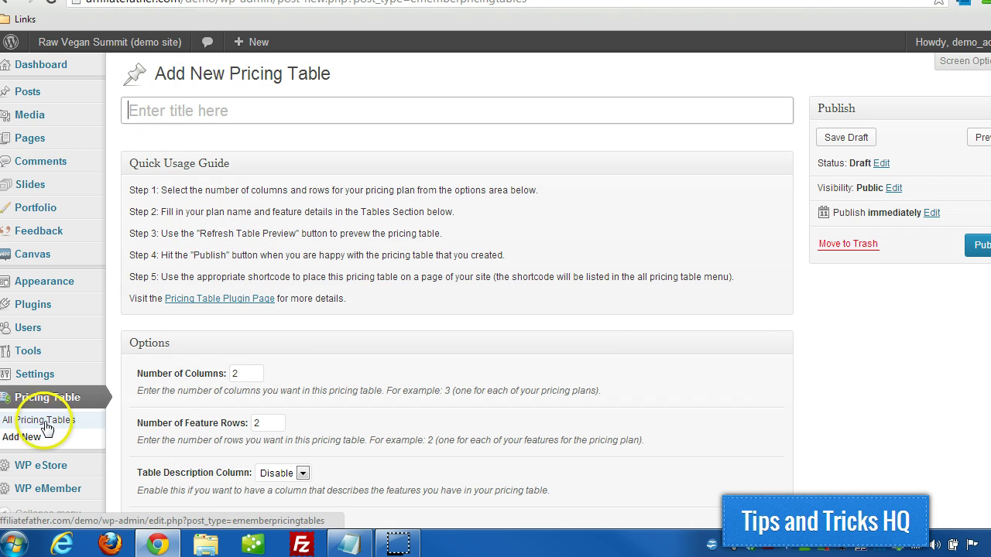
scroll(240, 189, "down", 3)
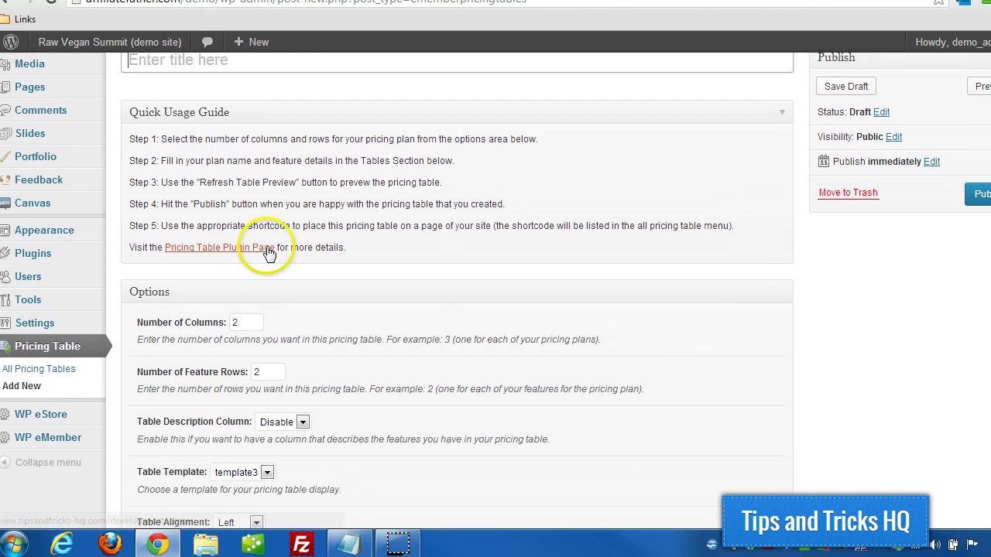
scroll(267, 252, "down", 1)
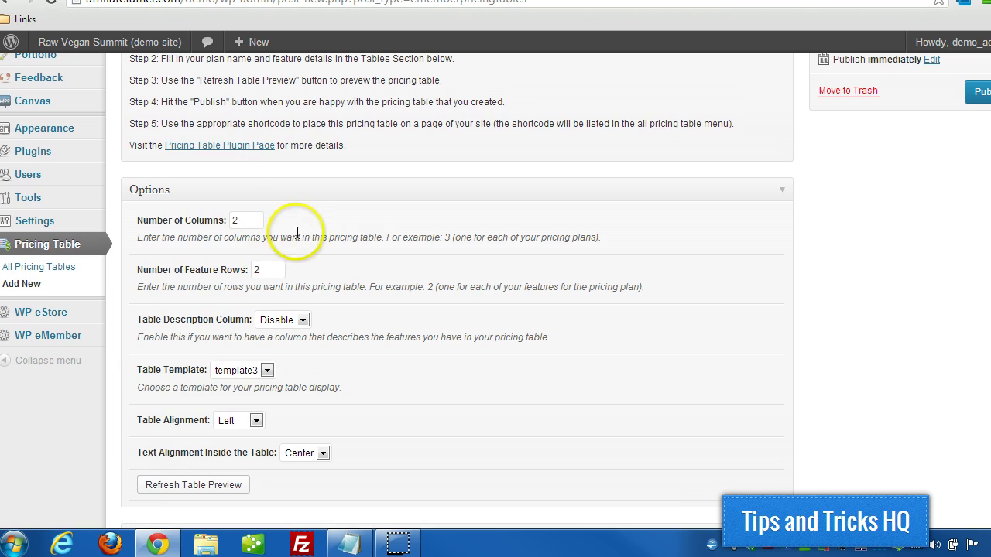
scroll(297, 230, "up", 1)
scroll(297, 224, "up", 2)
scroll(299, 228, "down", 2)
scroll(300, 234, "down", 1)
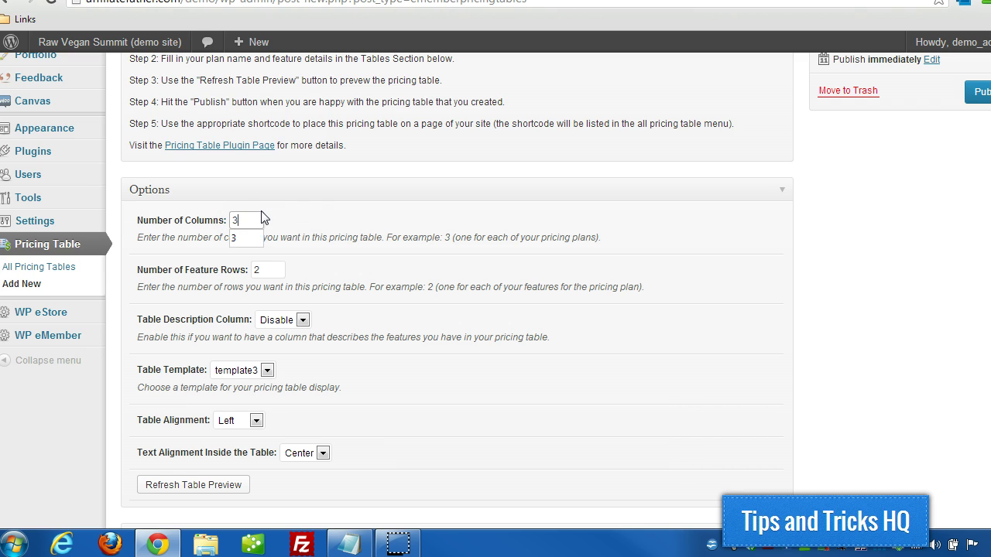
Set the table to 3 columns, keeping 2 feature rows and template3
left_click(291, 214)
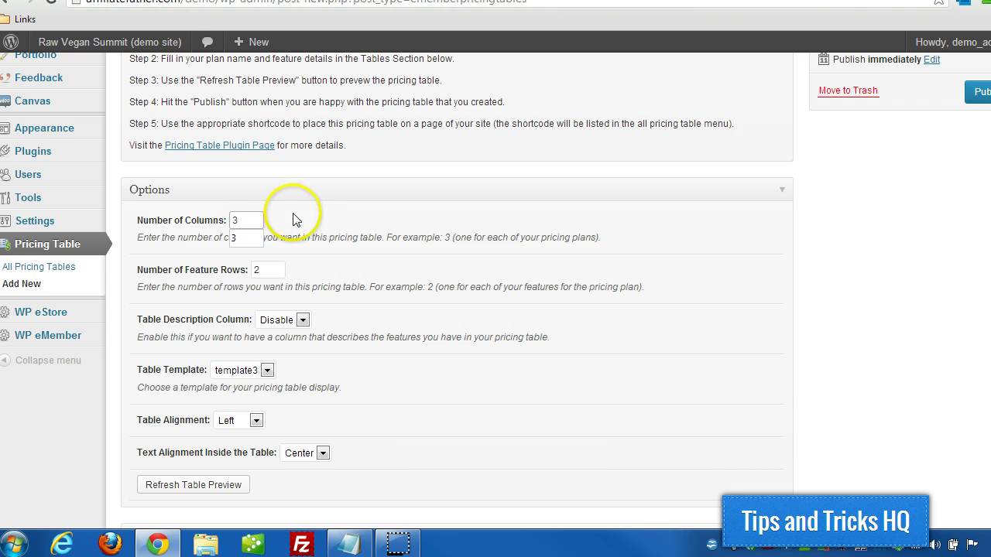
left_click(259, 271)
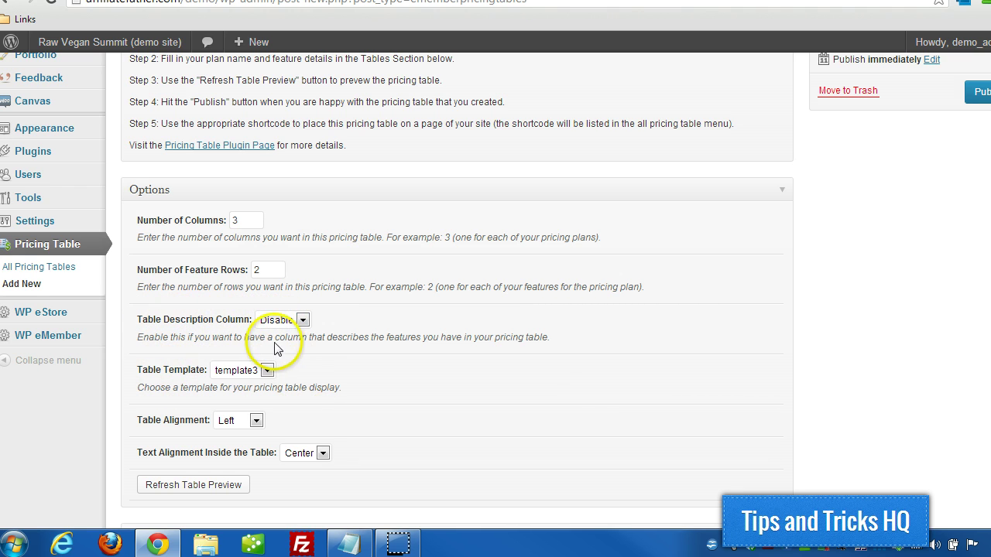
scroll(389, 345, "down", 1)
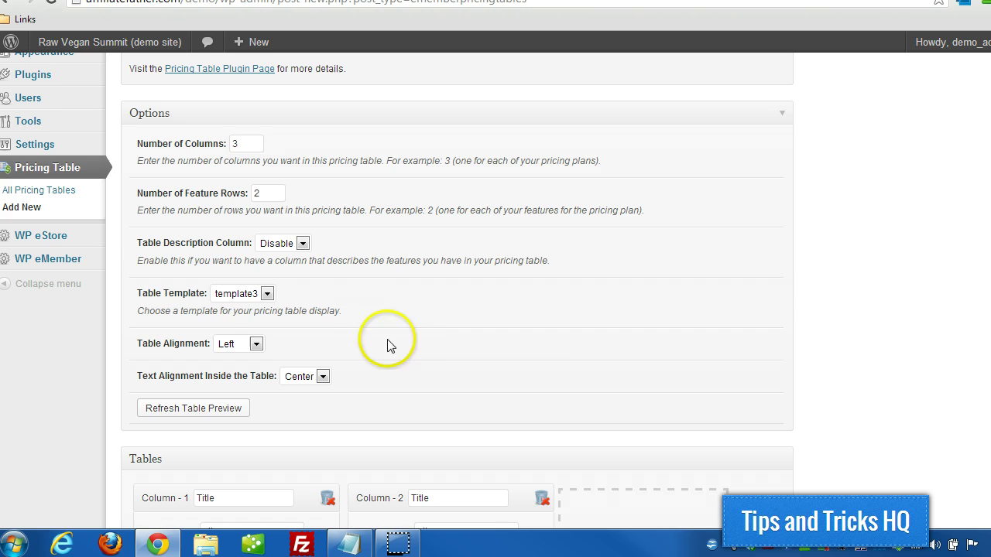
left_click(246, 295)
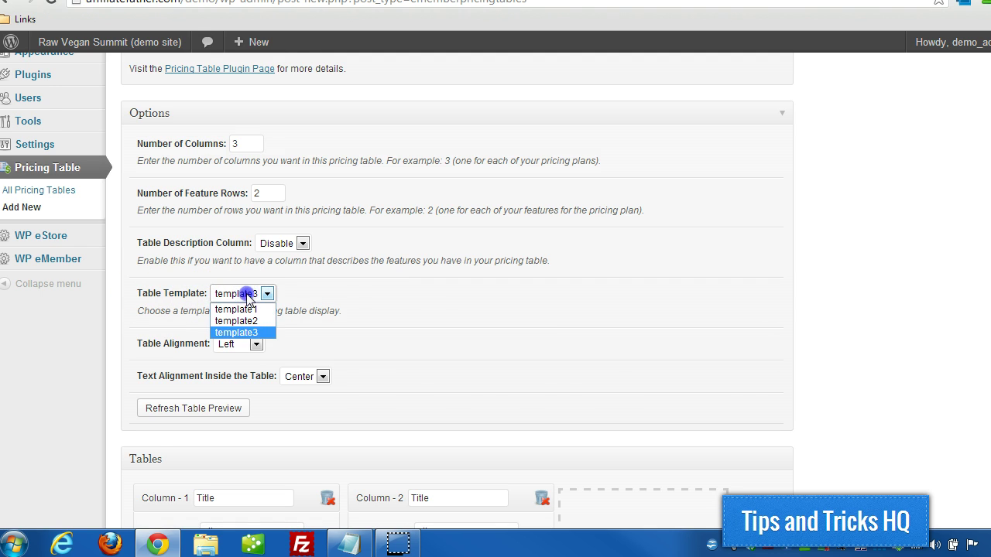
left_click(247, 295)
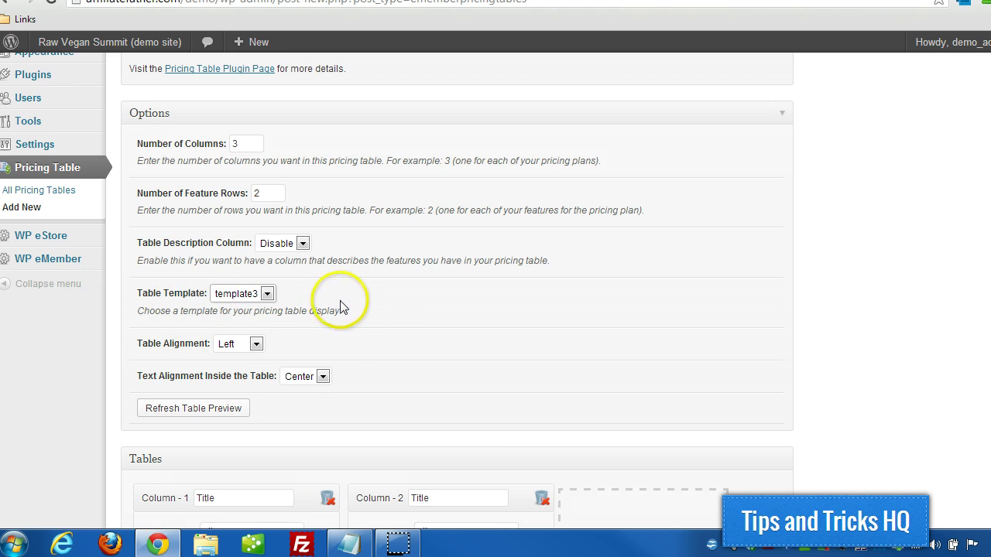
Refresh the pricing table preview with the new options
scroll(343, 307, "down", 3)
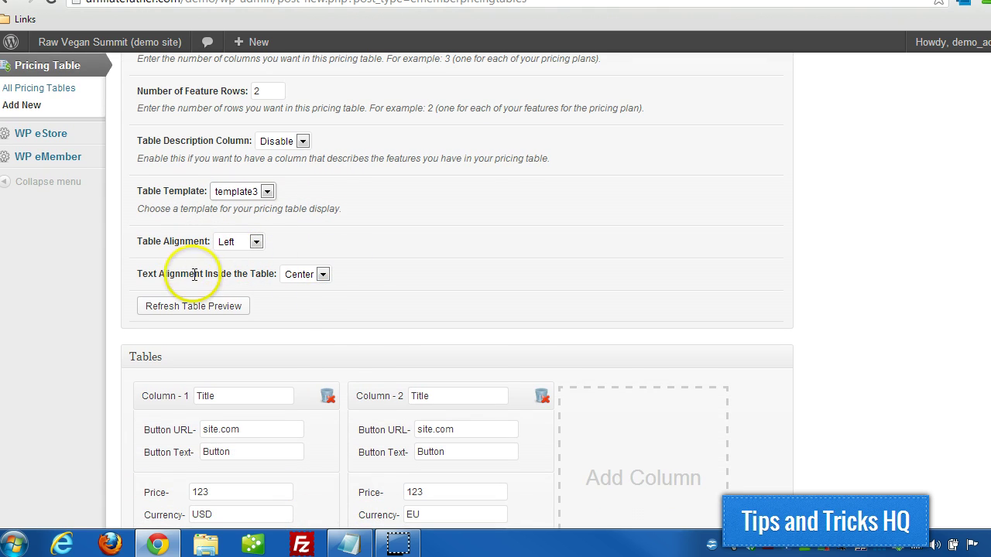
scroll(446, 300, "down", 1)
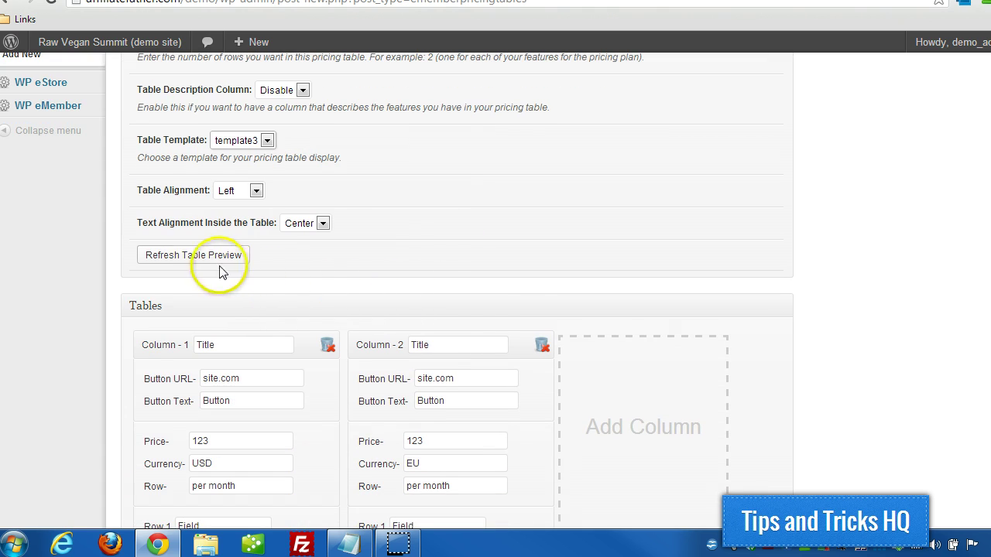
scroll(352, 203, "up", 2)
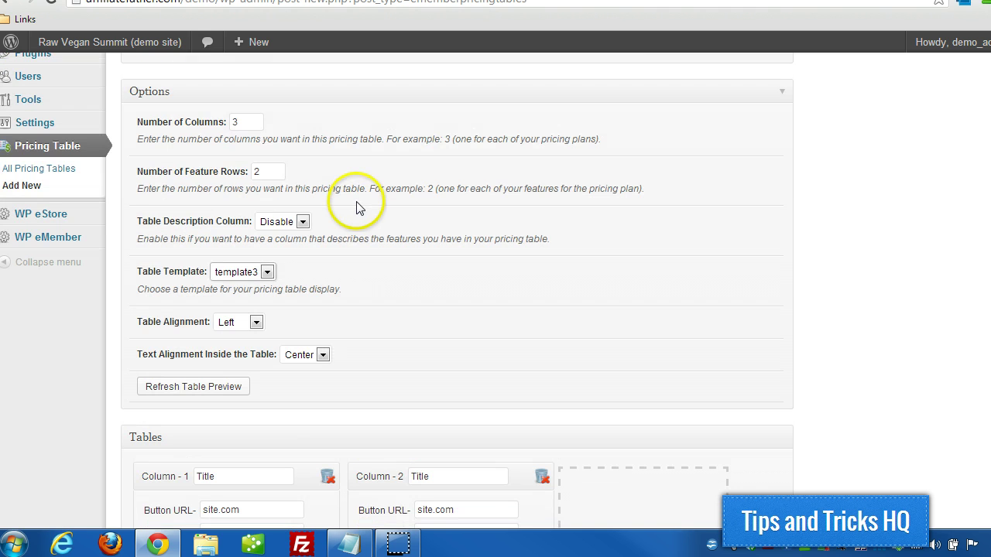
scroll(326, 251, "down", 3)
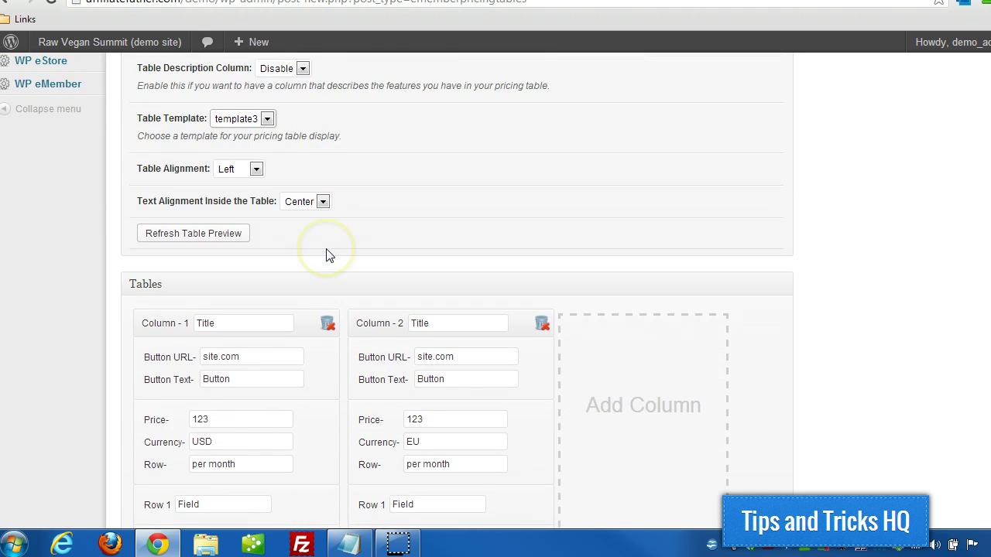
scroll(326, 252, "up", 1)
scroll(326, 254, "down", 1)
scroll(310, 248, "up", 3)
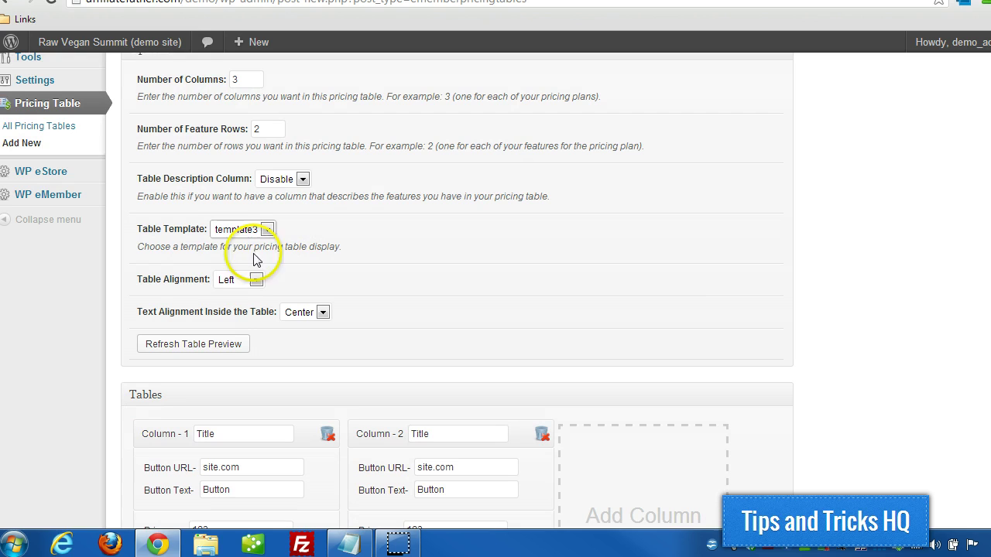
left_click(197, 346)
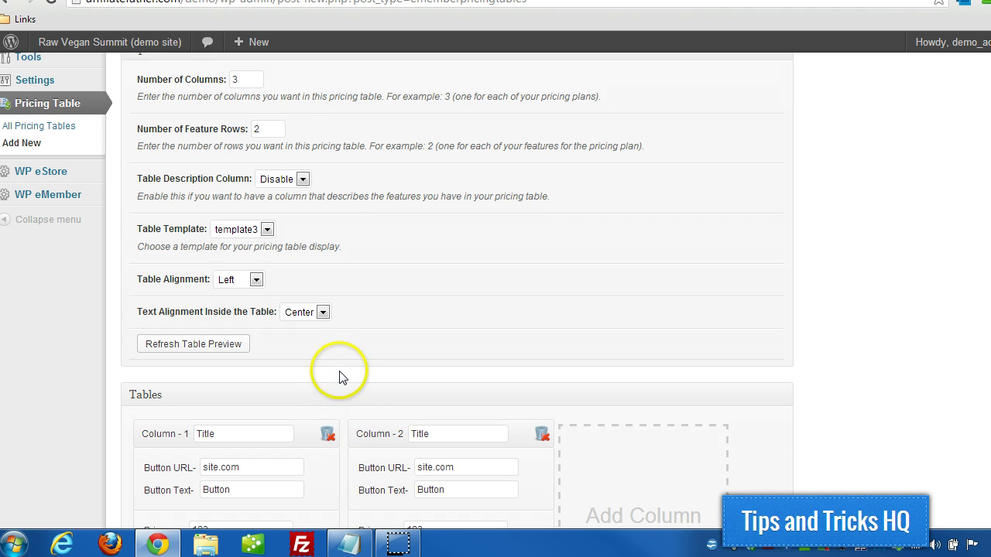
Regenerate the table so it shows three columns of placeholder fields
scroll(339, 377, "down", 3)
scroll(339, 377, "down", 1)
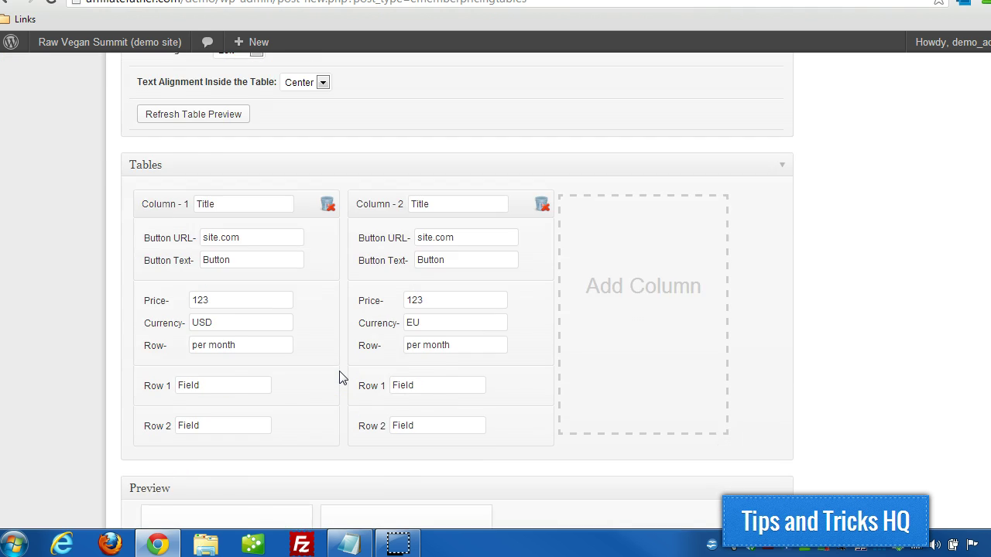
scroll(339, 378, "up", 1)
scroll(339, 377, "down", 1)
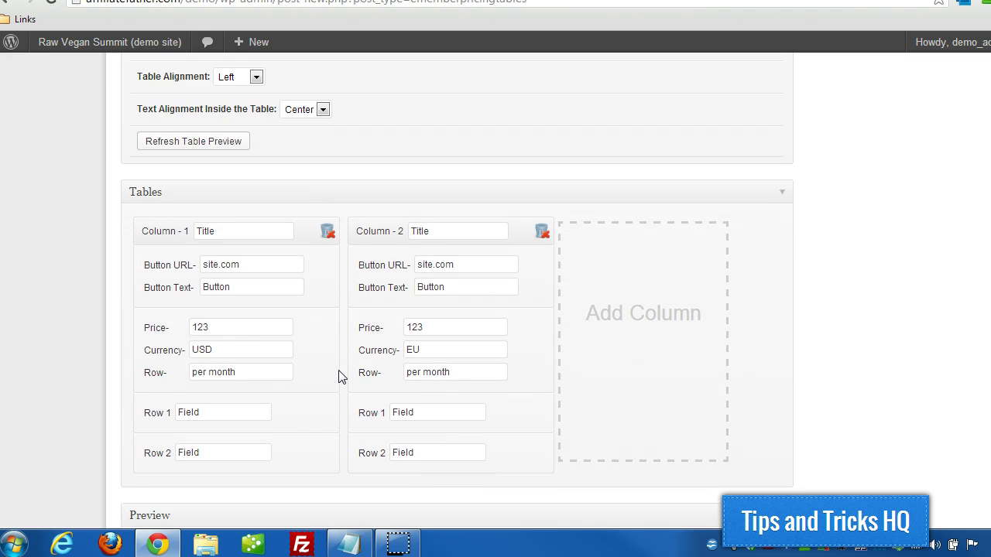
scroll(296, 277, "up", 3)
left_click(206, 222)
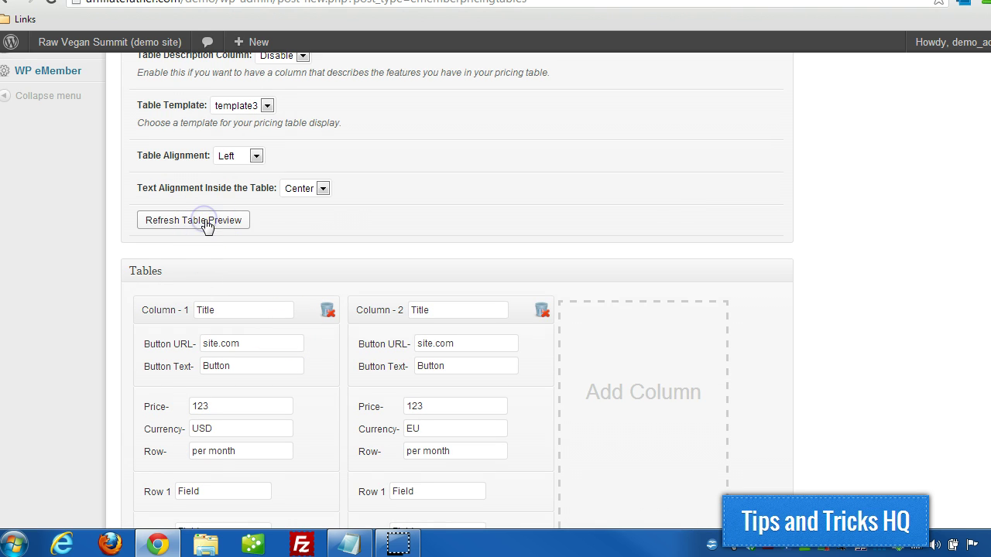
scroll(371, 234, "up", 5)
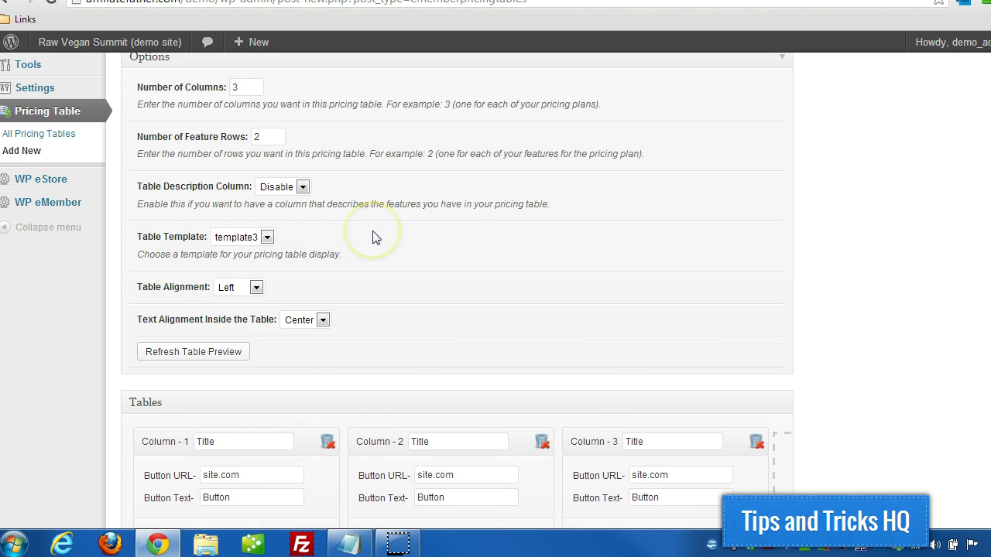
scroll(371, 237, "down", 6)
scroll(371, 237, "down", 2)
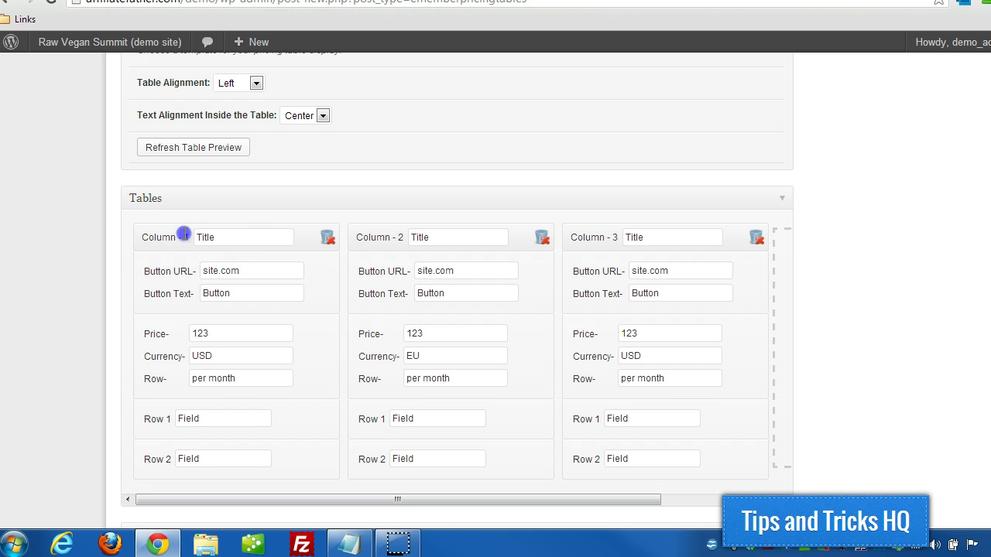
Title the first plan column FREE
left_click(183, 234)
key("Tab")
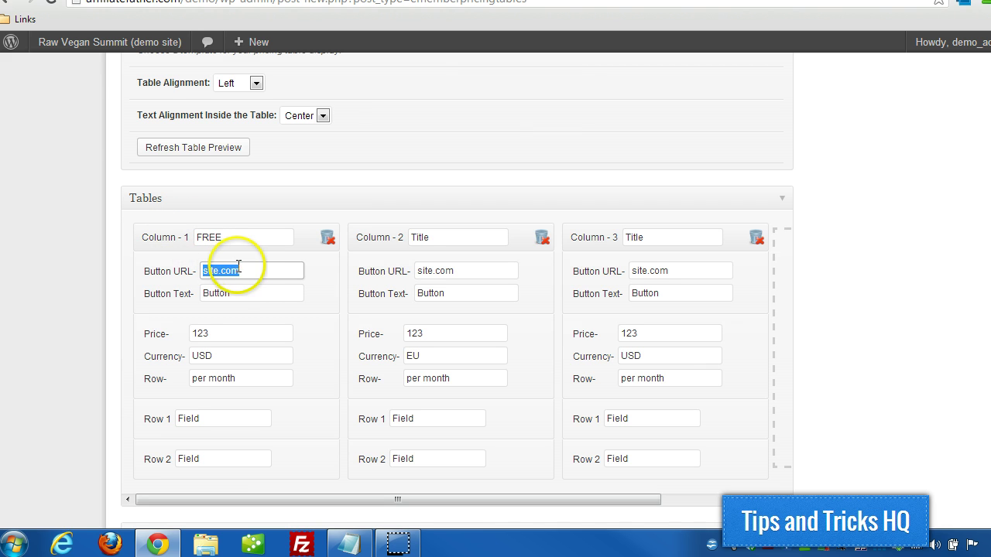
scroll(250, 224, "up", 8)
scroll(249, 267, "up", 2)
scroll(250, 265, "up", 3)
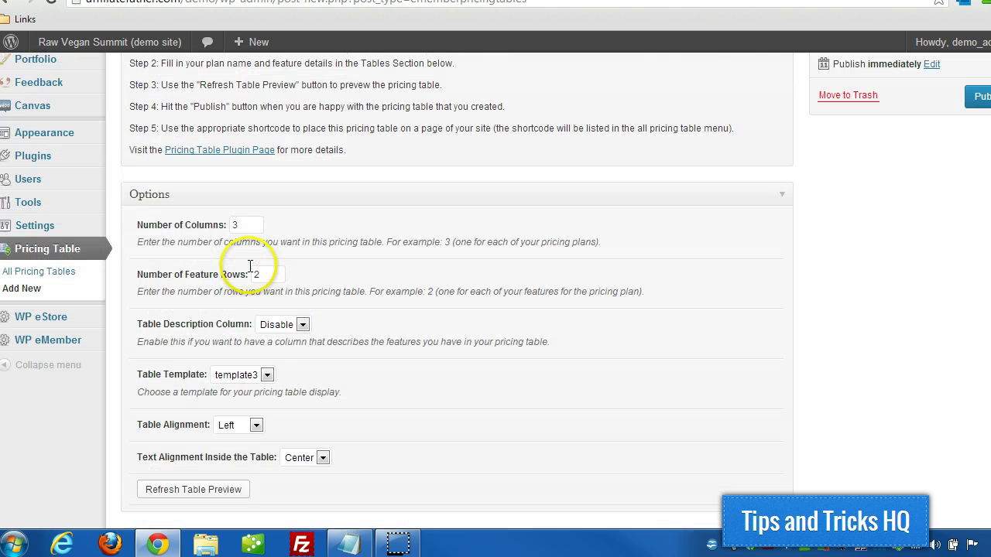
scroll(250, 265, "up", 1)
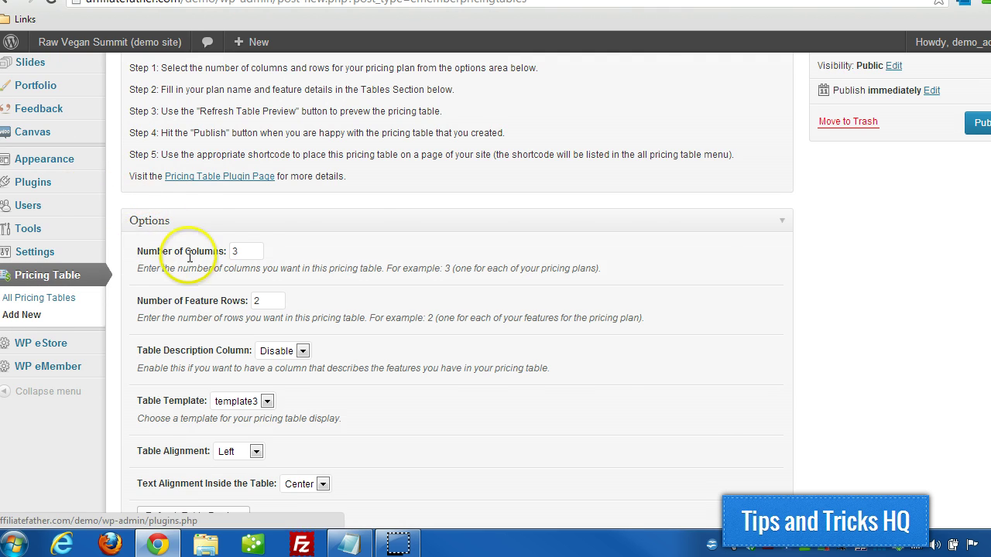
scroll(188, 254, "up", 3)
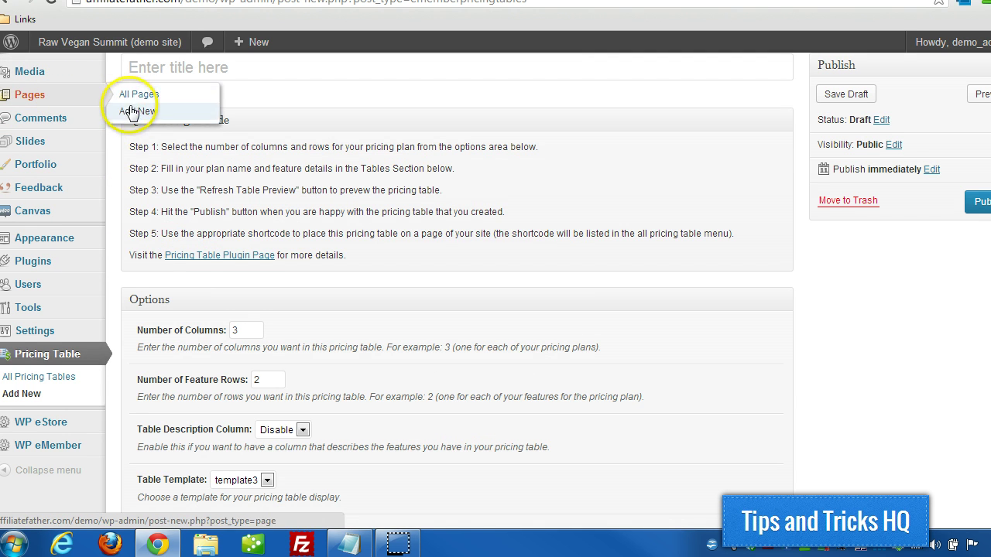
Open All Pages in a new tab and copy the Register page's link
right_click(136, 97)
left_click(149, 109)
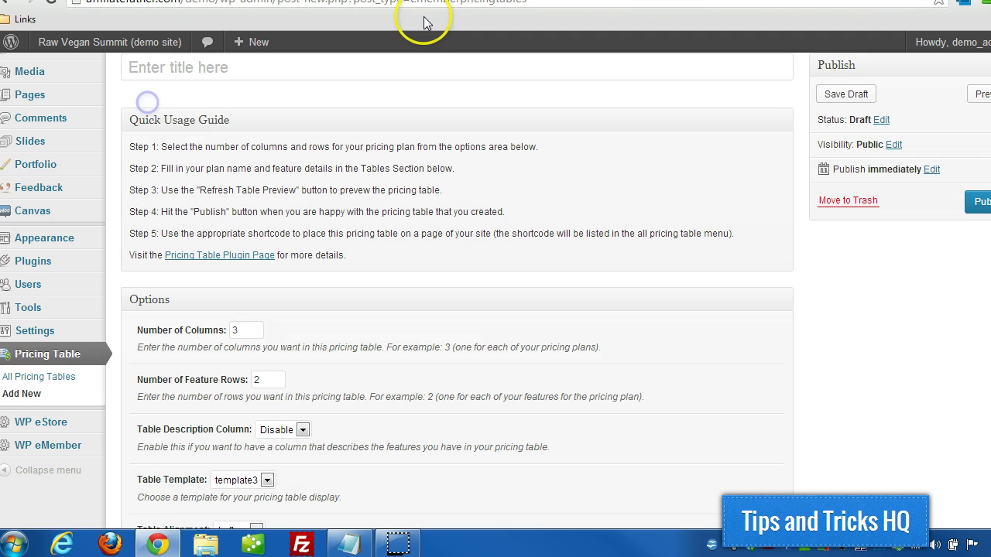
left_click(372, 0)
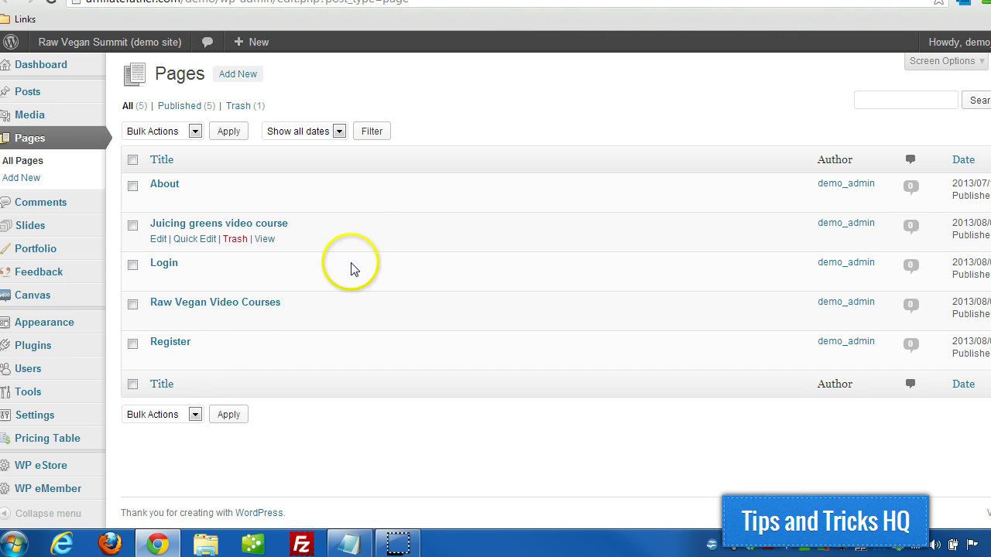
right_click(262, 358)
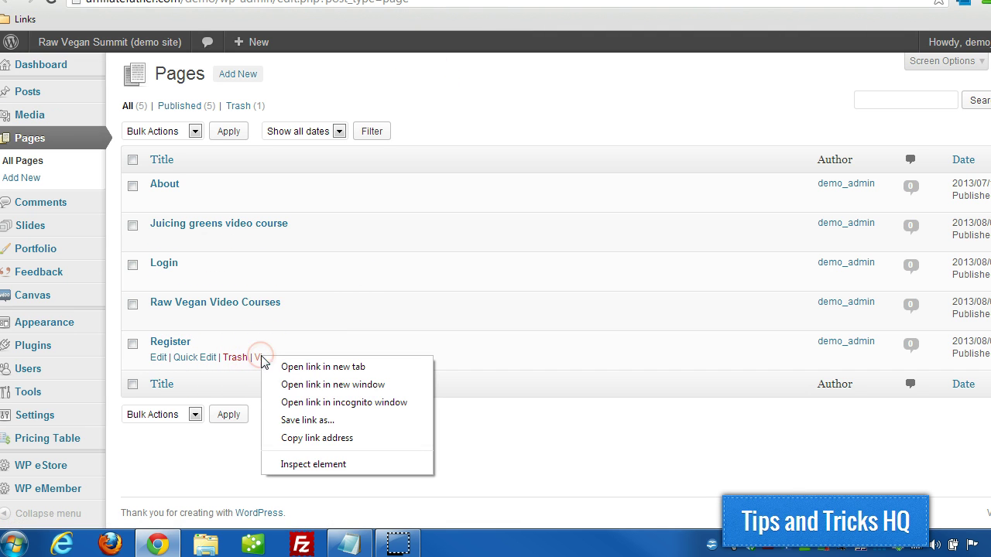
left_click(309, 439)
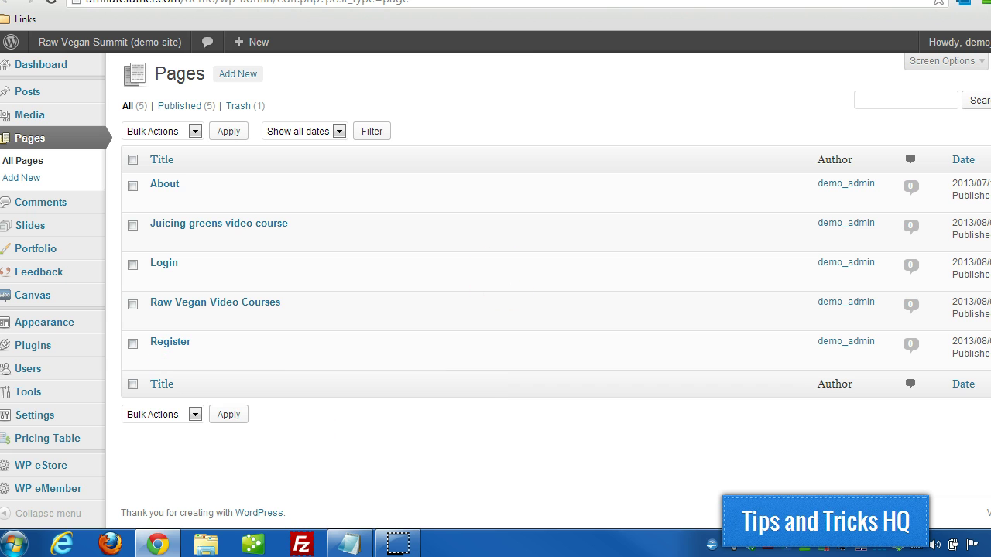
left_click(232, 0)
Paste the Register link as column one's button URL and set button text 'Sign Up'
scroll(360, 326, "down", 3)
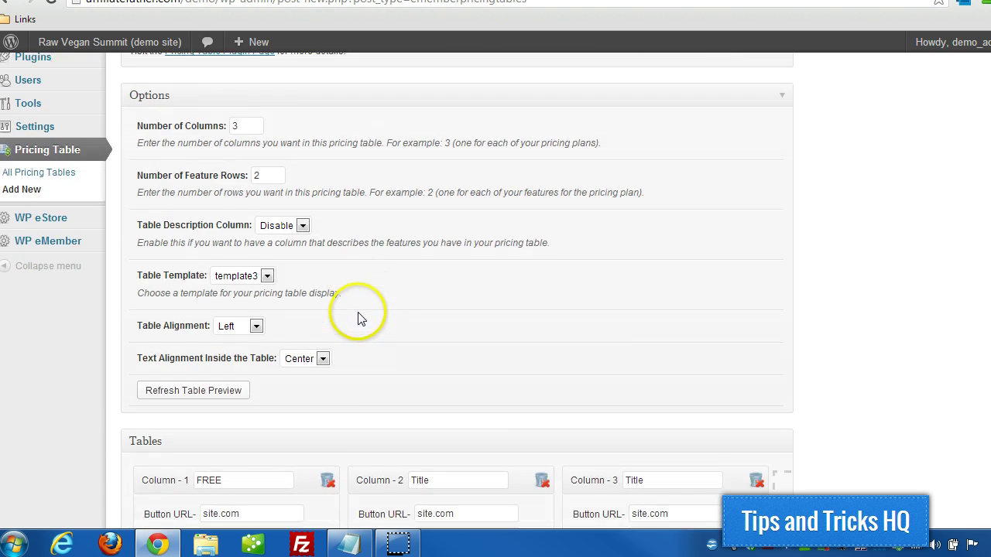
scroll(358, 313, "down", 3)
left_click_drag(261, 359, 116, 345)
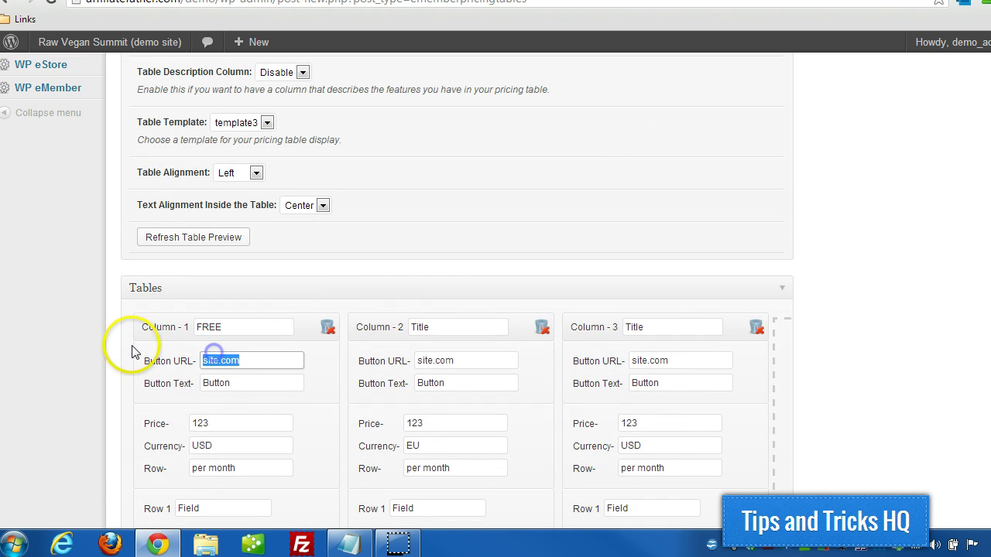
key("ctrl+v")
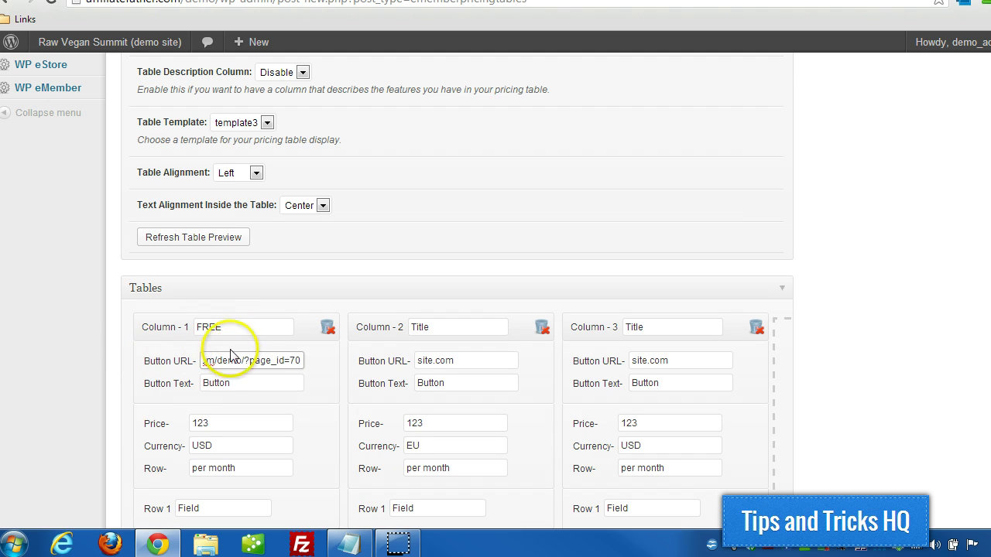
left_click(244, 378)
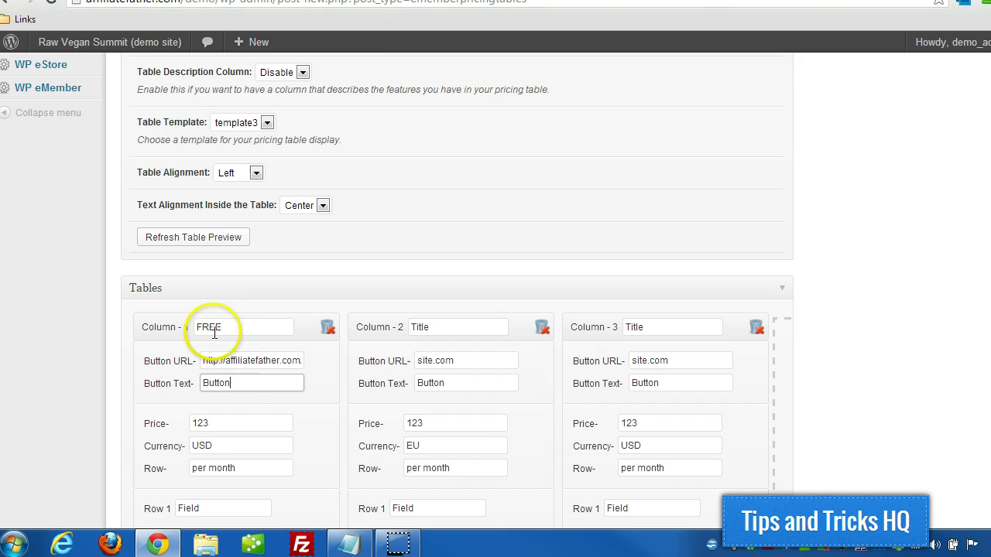
left_click_drag(237, 383, 170, 385)
type("Sign Up")
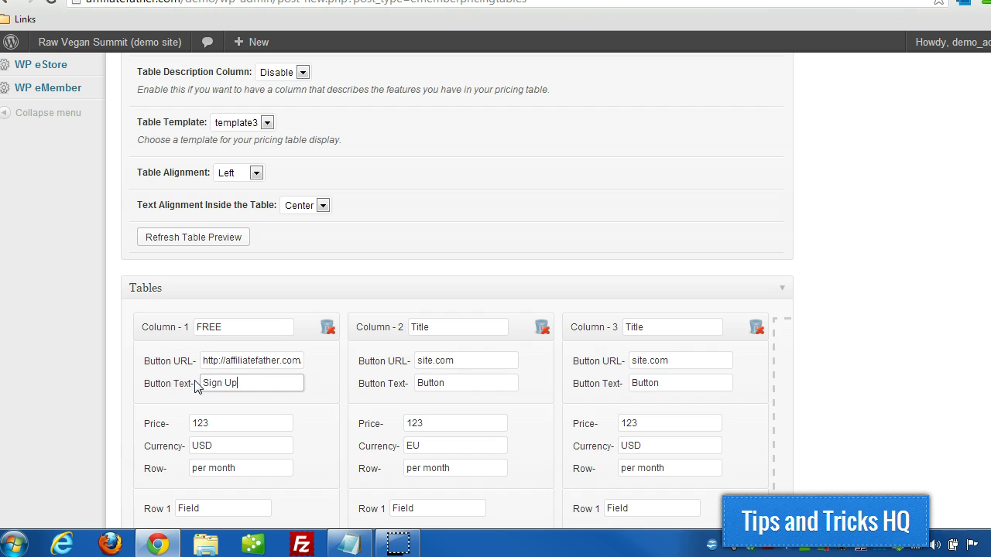
key("Tab")
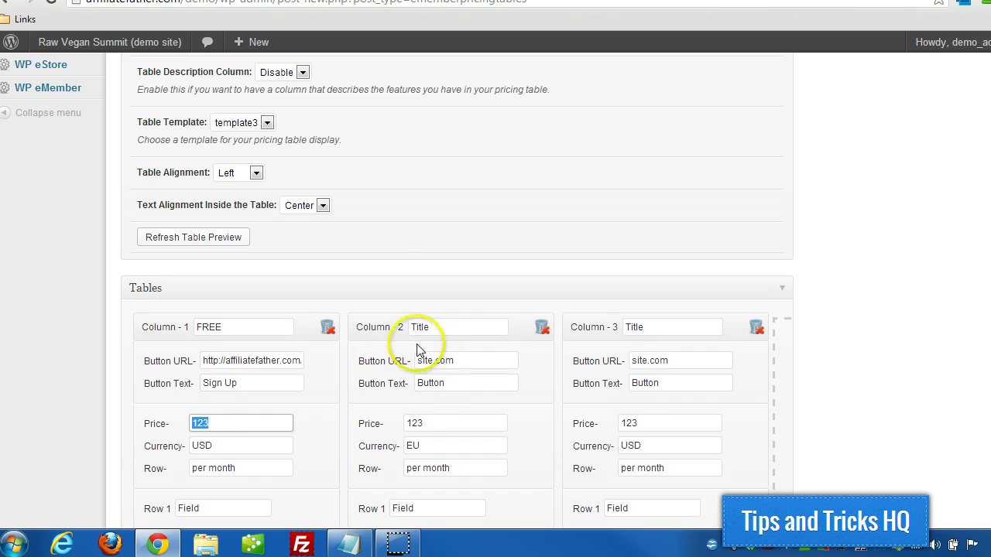
Give column one price FREE with no currency or period, plus No Video Access and Forum Support rows
scroll(433, 319, "down", 1)
type("FREE")
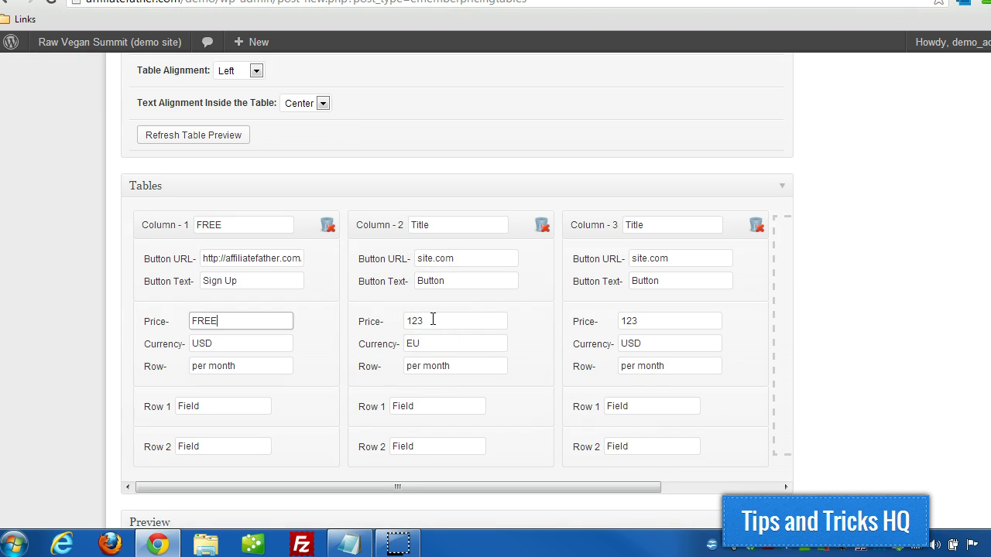
left_click(294, 346)
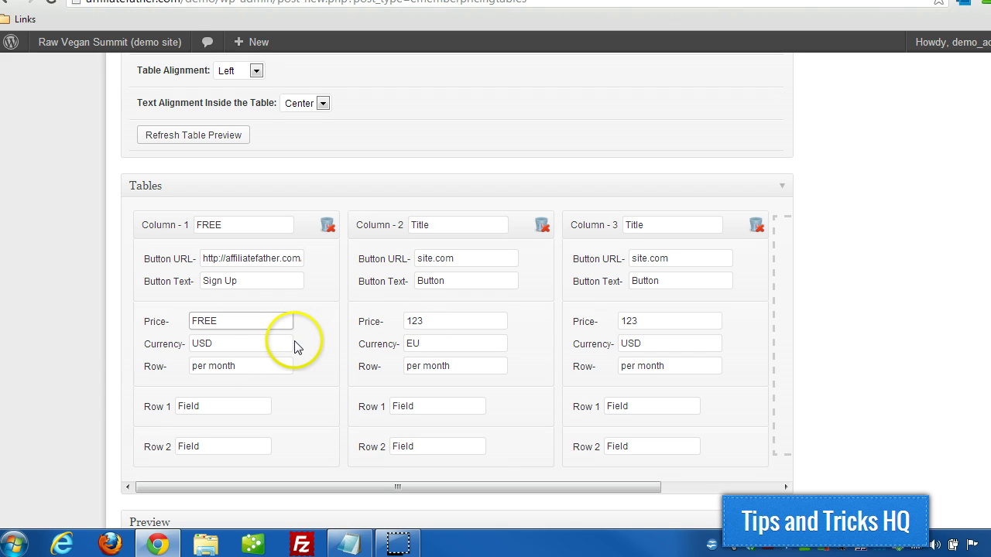
key("Tab")
key("BackSpace")
key("Tab")
key("BackSpace")
key("Tab")
scroll(290, 341, "down", 1)
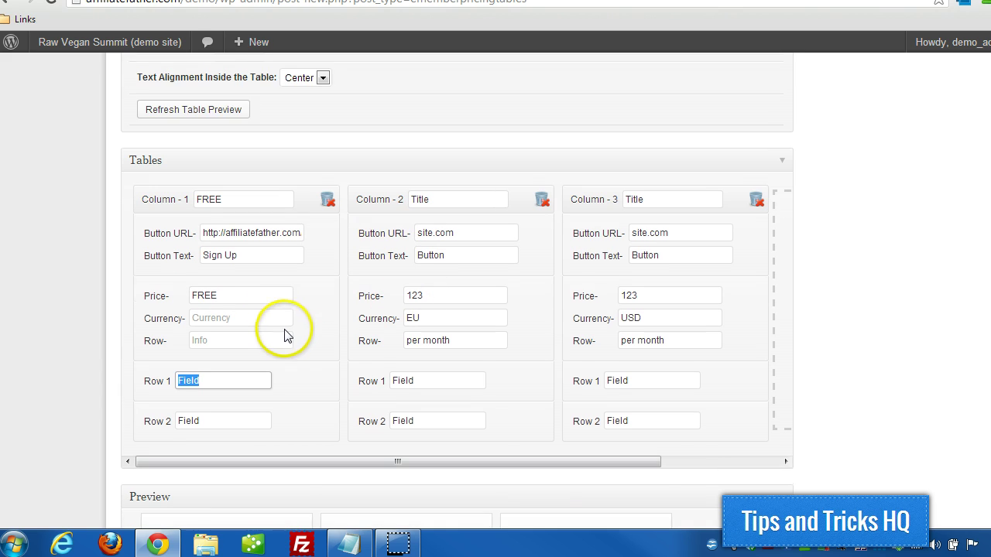
scroll(286, 336, "down", 2)
type("No Video Access")
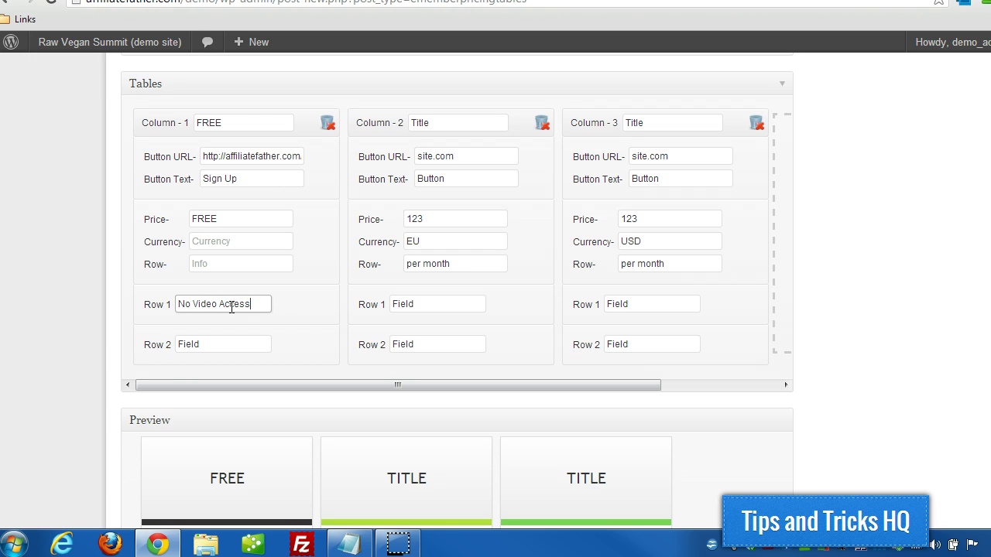
double_click(209, 343)
type("Forum Support")
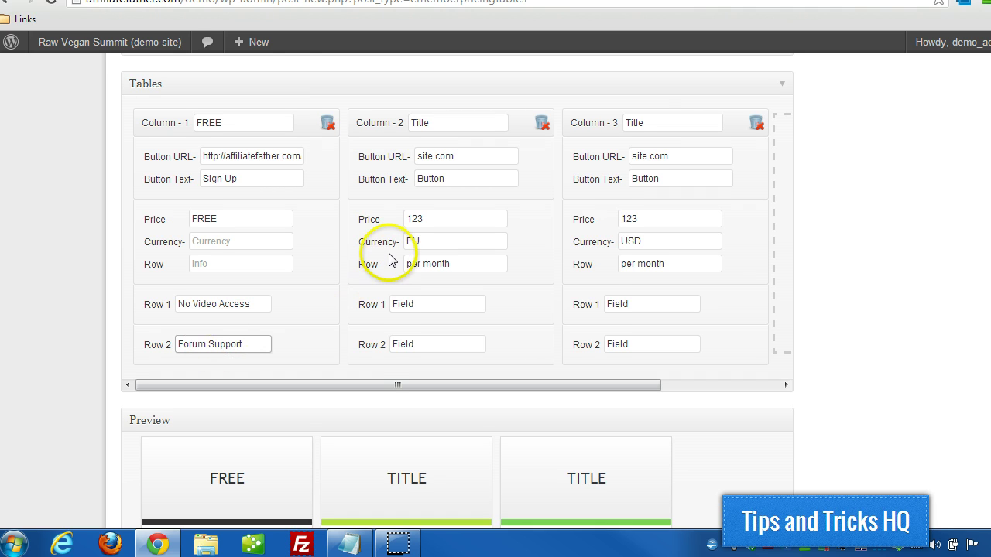
scroll(391, 291, "up", 1)
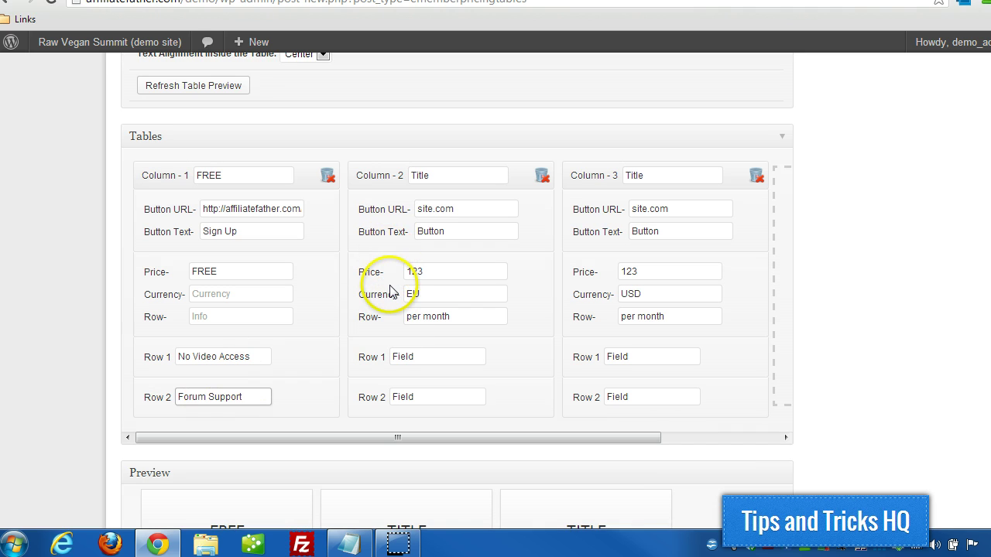
Title the second column SILVER
key("Tab")
type("SILV")
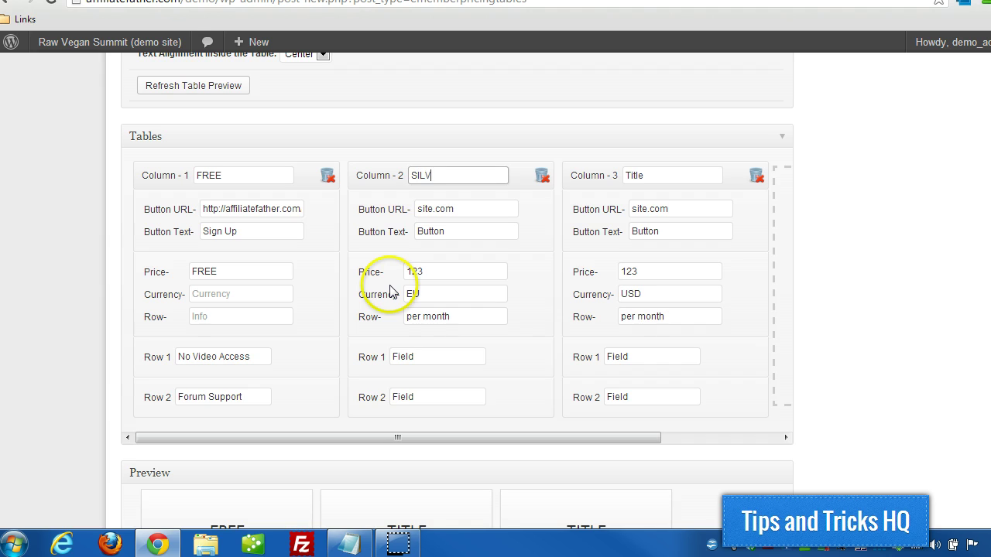
type("ER")
key("Tab")
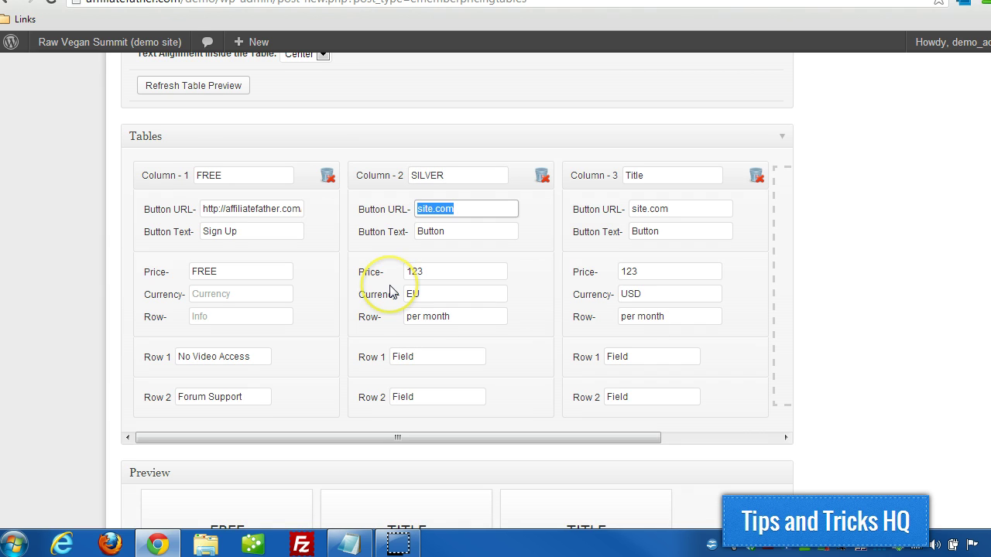
scroll(387, 294, "up", 1)
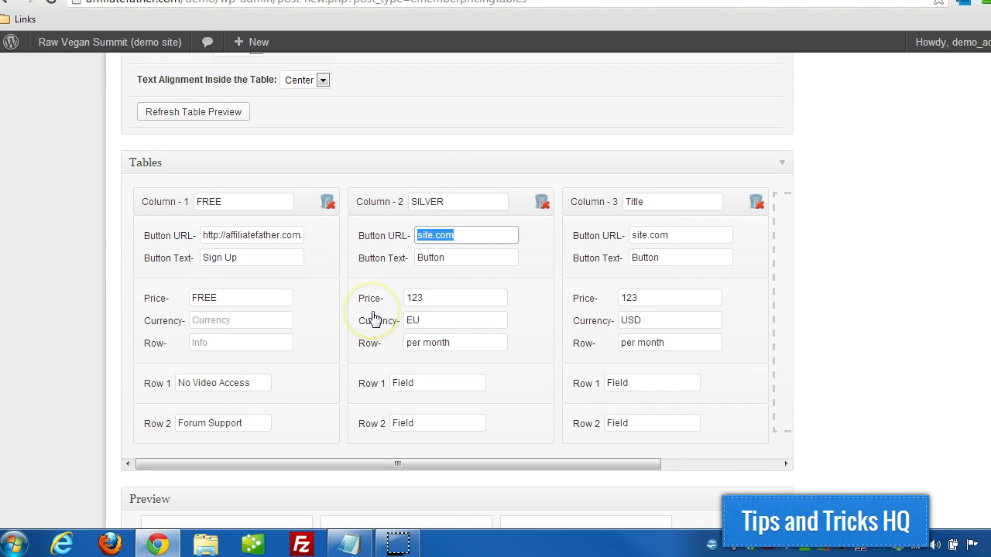
scroll(374, 317, "down", 1)
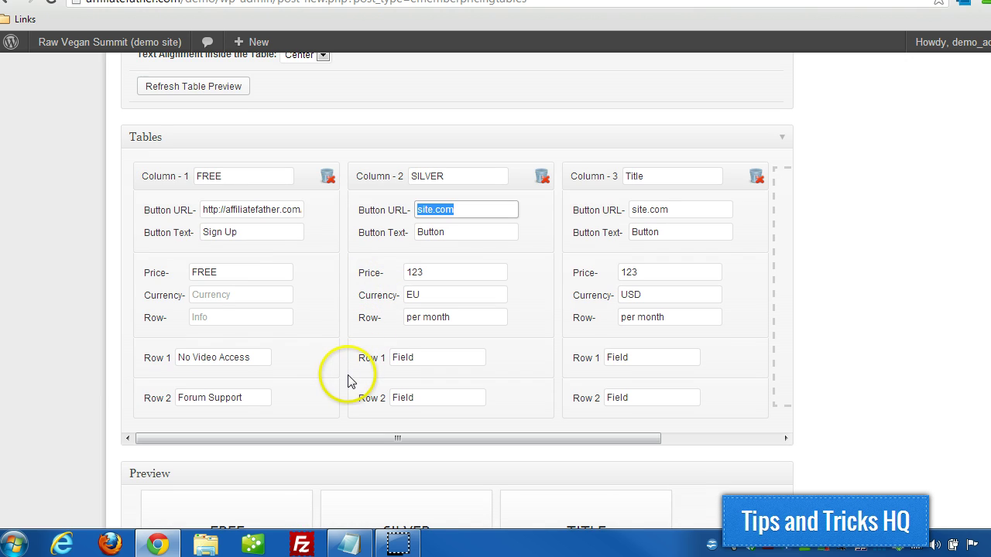
Copy the WP eStore shortcodes reference URL from Notepad and open a new browser tab
left_click(347, 545)
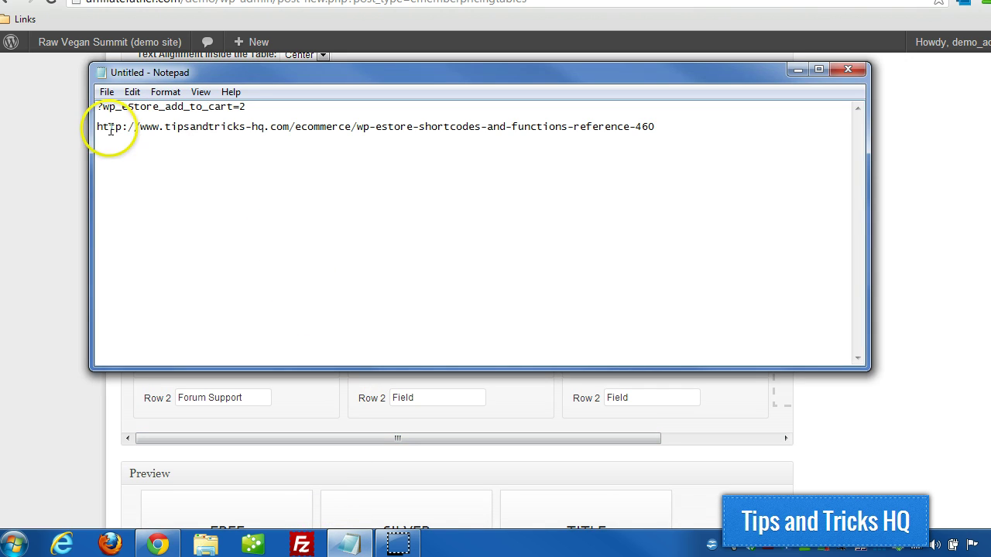
left_click_drag(97, 128, 657, 128)
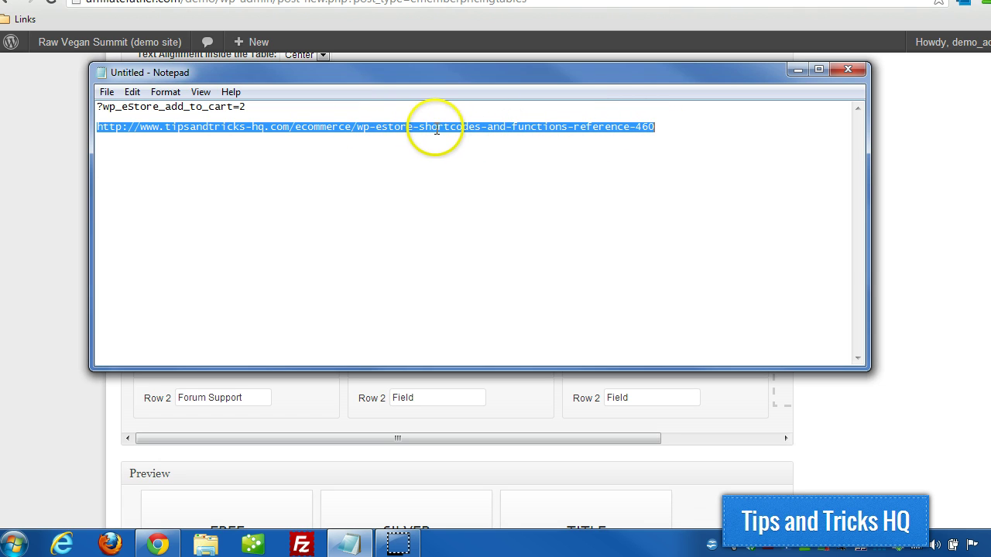
right_click(437, 129)
left_click(470, 177)
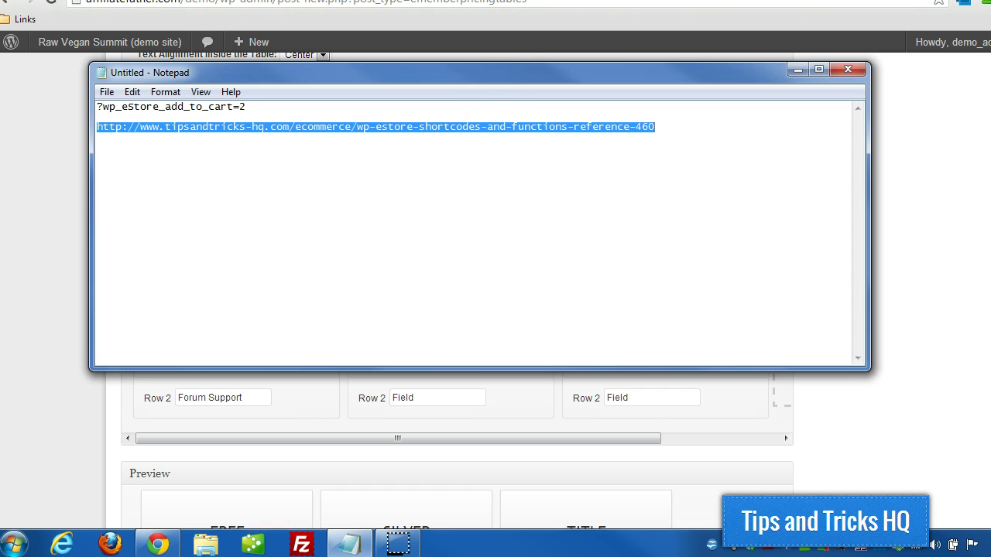
key("ctrl+t")
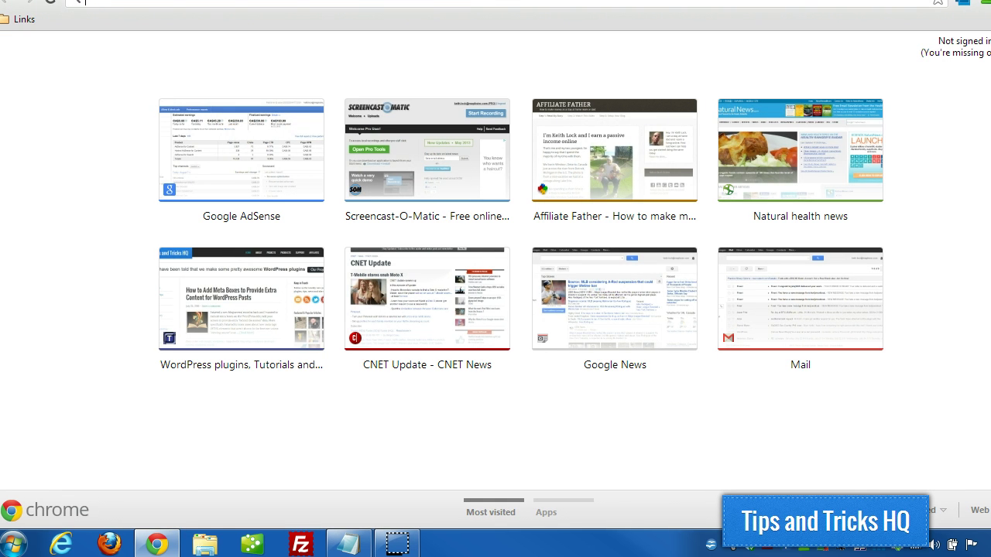
Load the WP eStore Shortcodes and Functions Reference page and scroll through it
right_click(455, 3)
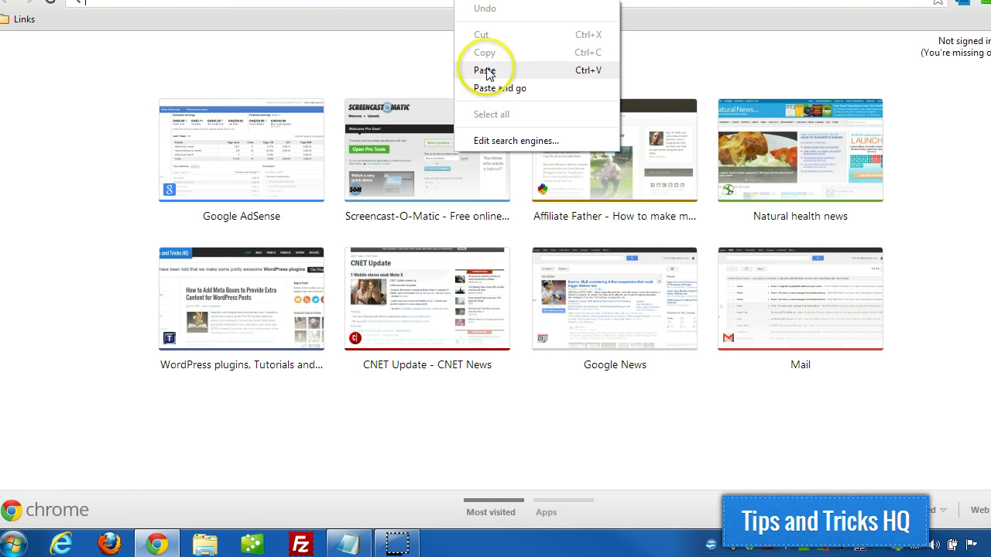
left_click(491, 86)
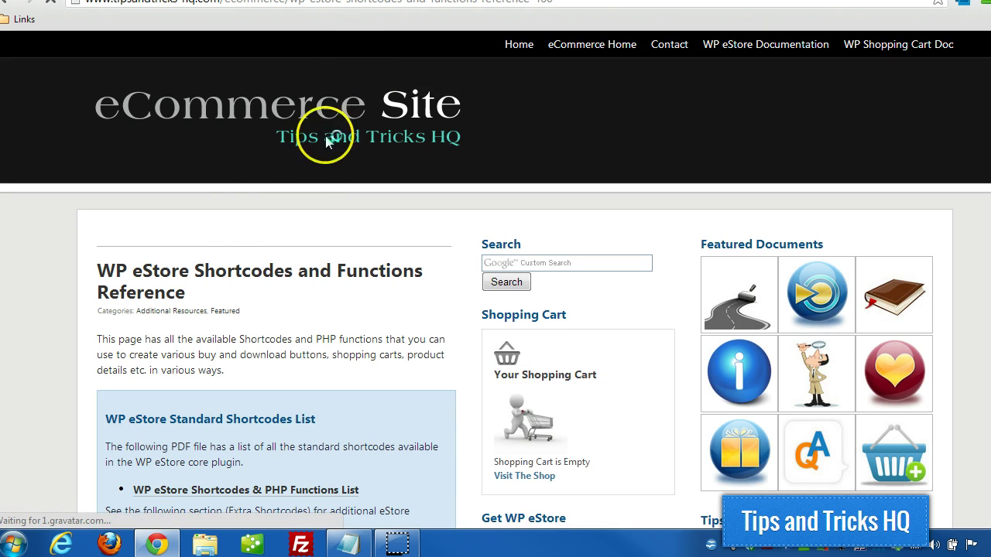
scroll(194, 206, "down", 1)
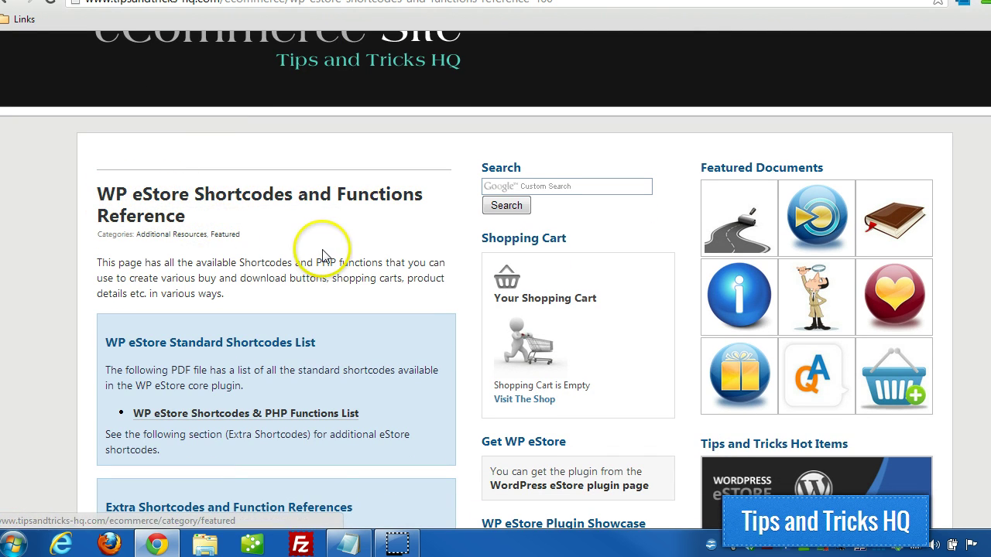
scroll(321, 247, "down", 1)
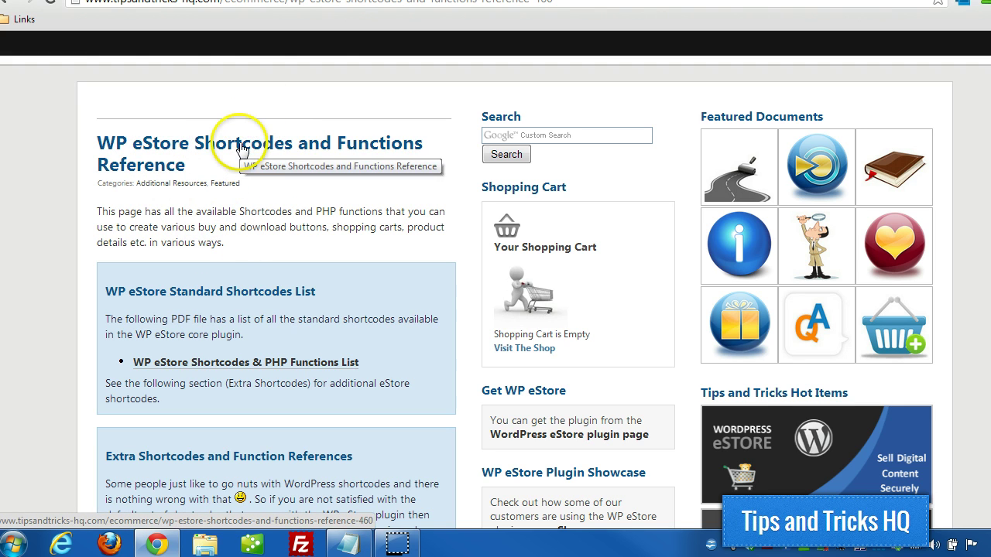
left_click(348, 544)
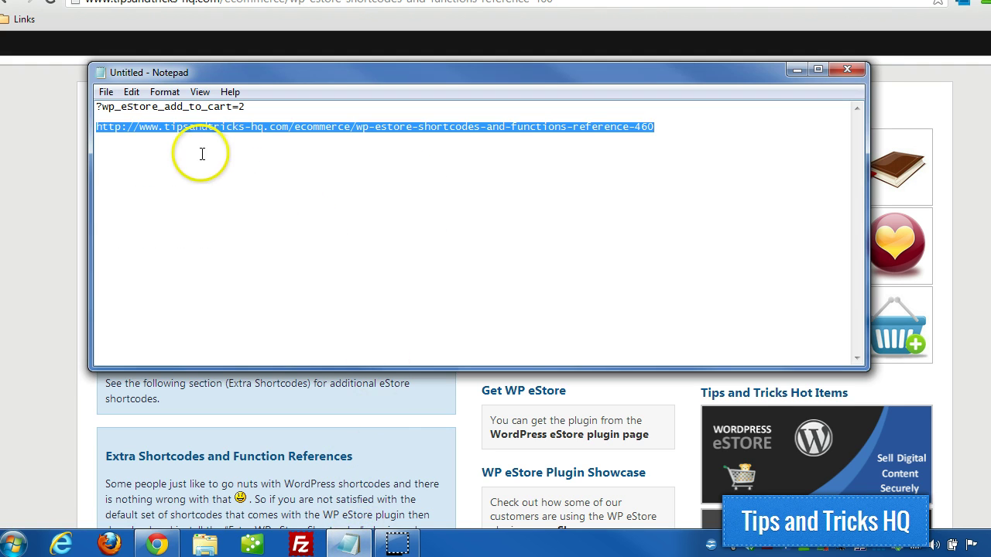
left_click_drag(97, 107, 244, 106)
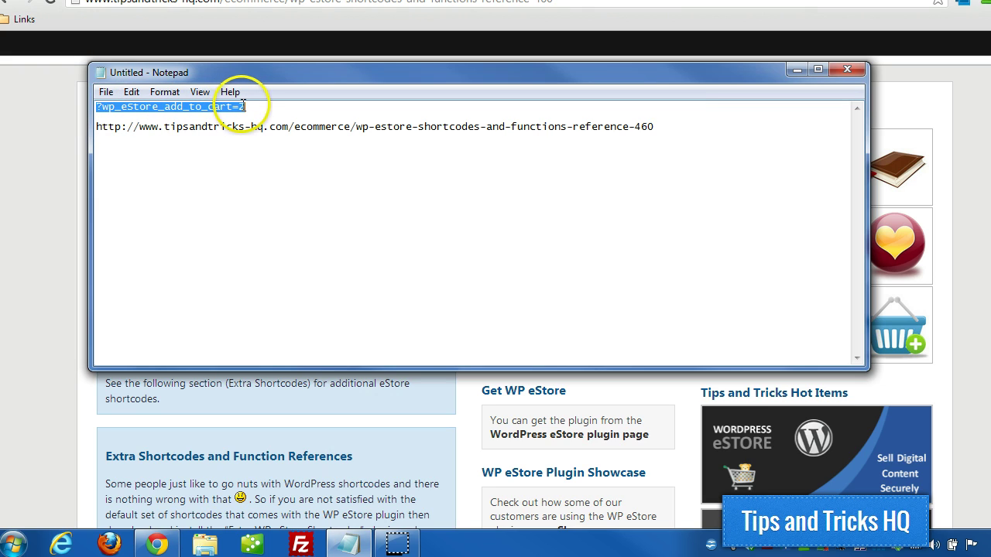
left_click(98, 107)
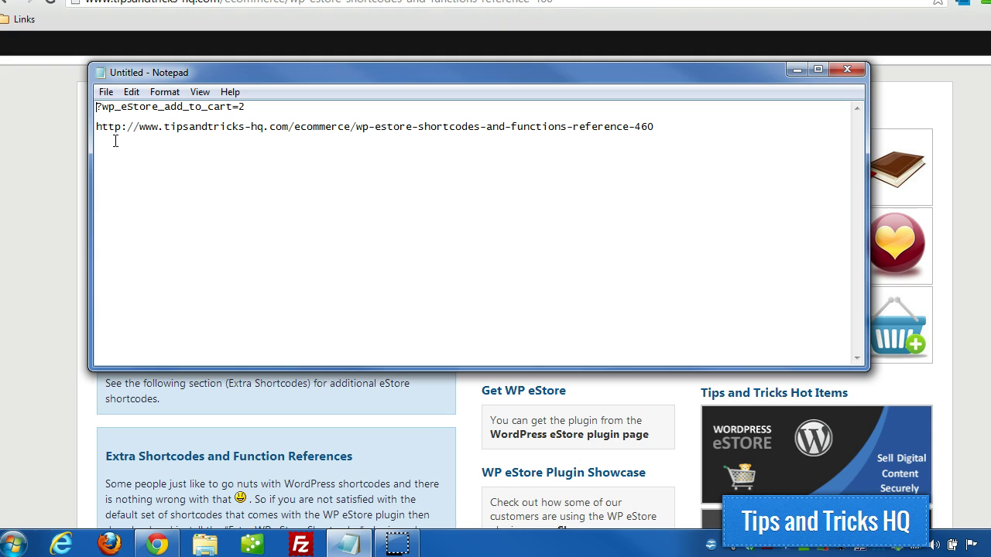
type("http:")
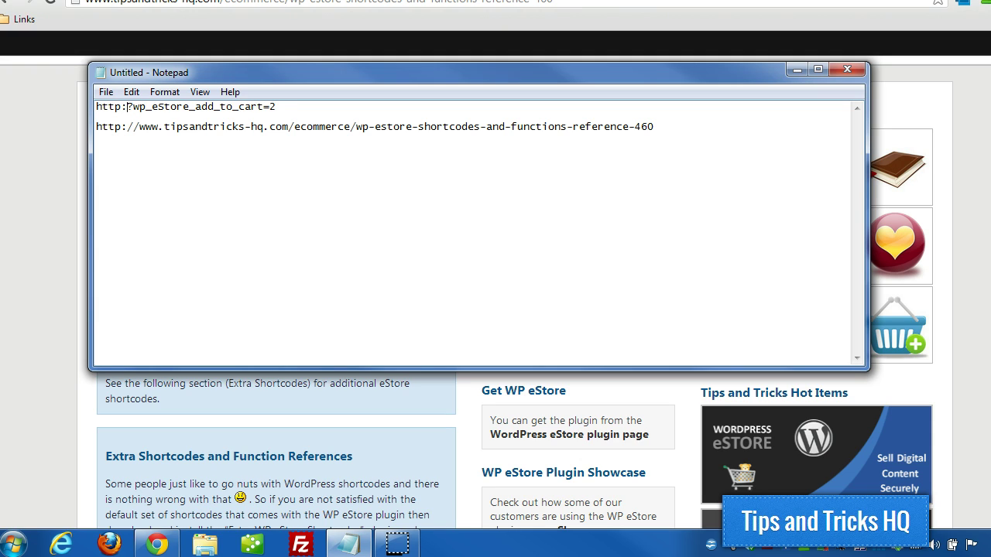
type("//www.")
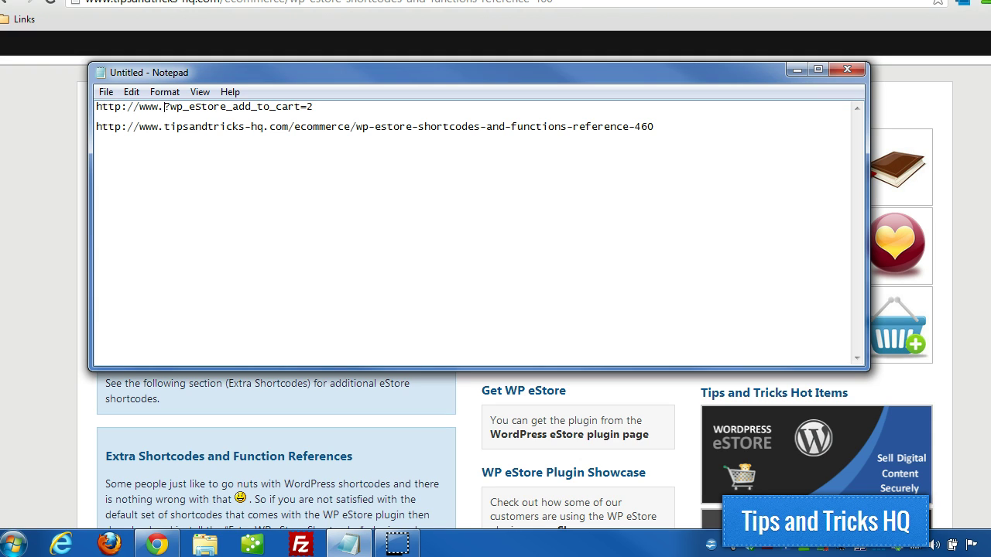
type("example.")
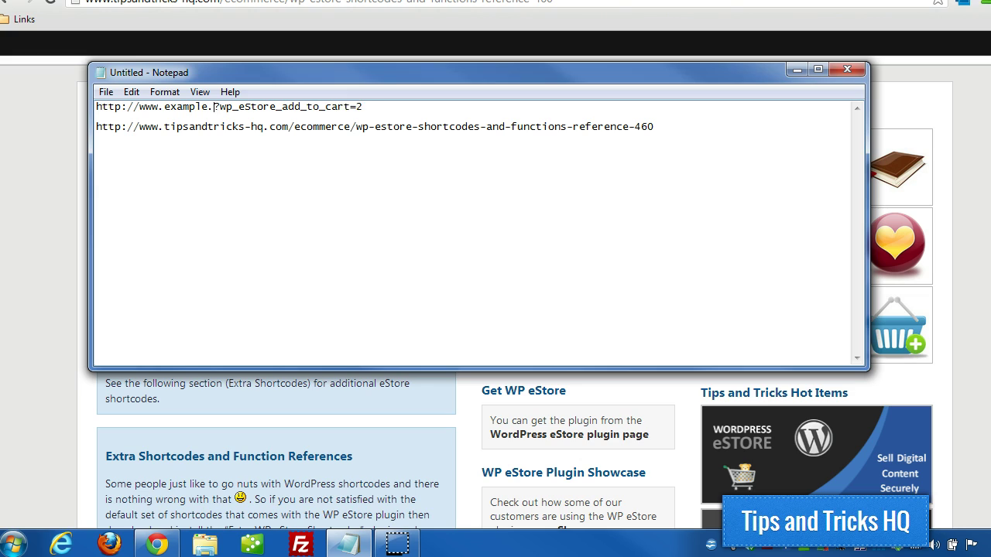
type("com/c")
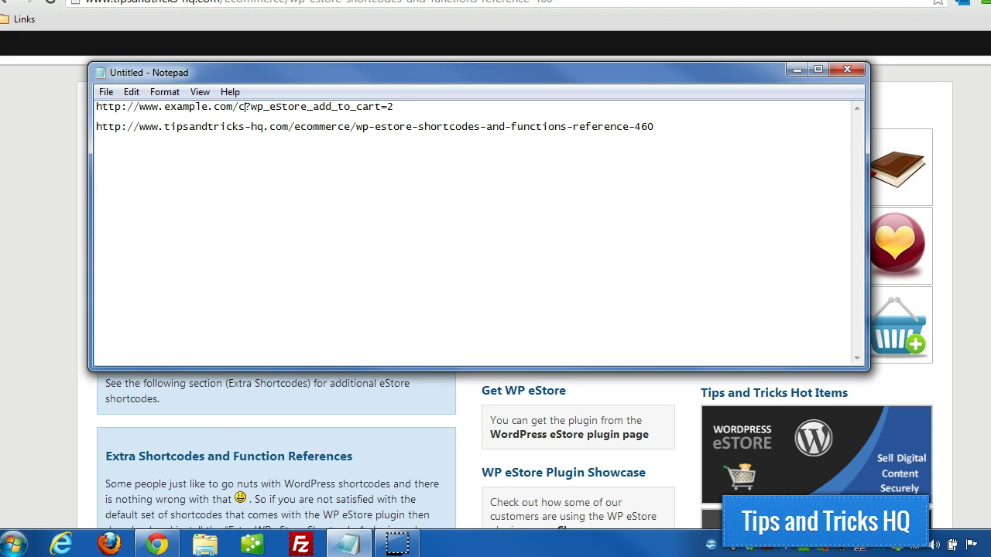
type("heckout")
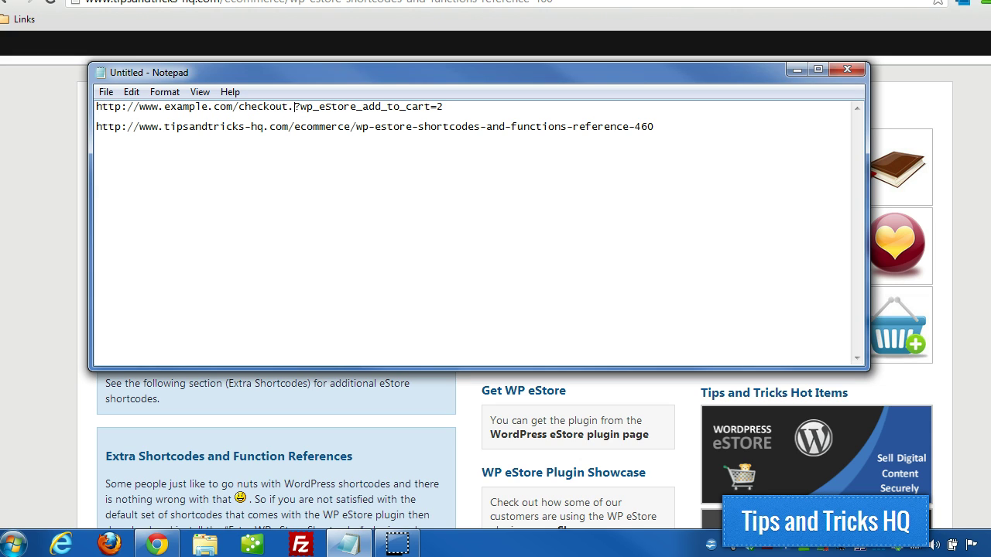
type("/")
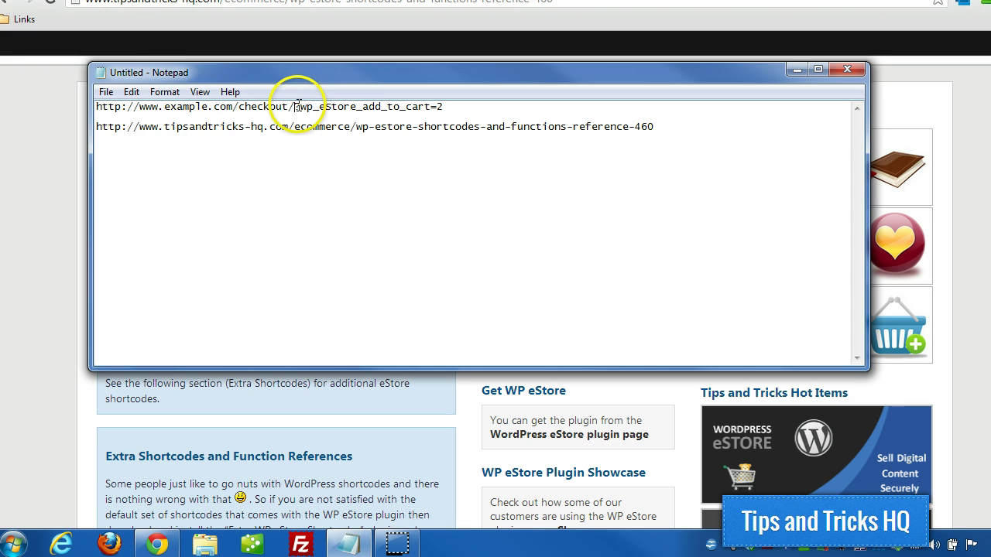
left_click_drag(300, 106, 430, 106)
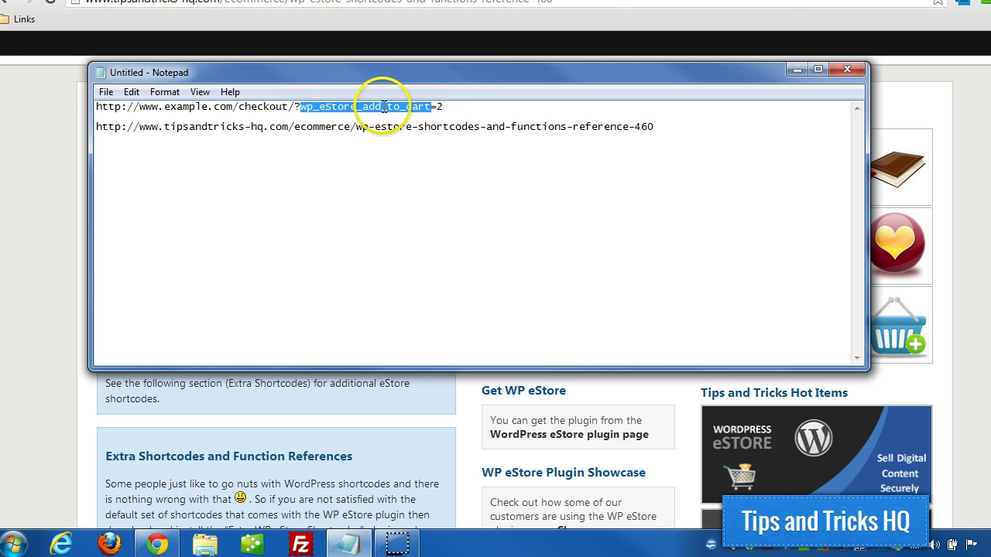
left_click(437, 107)
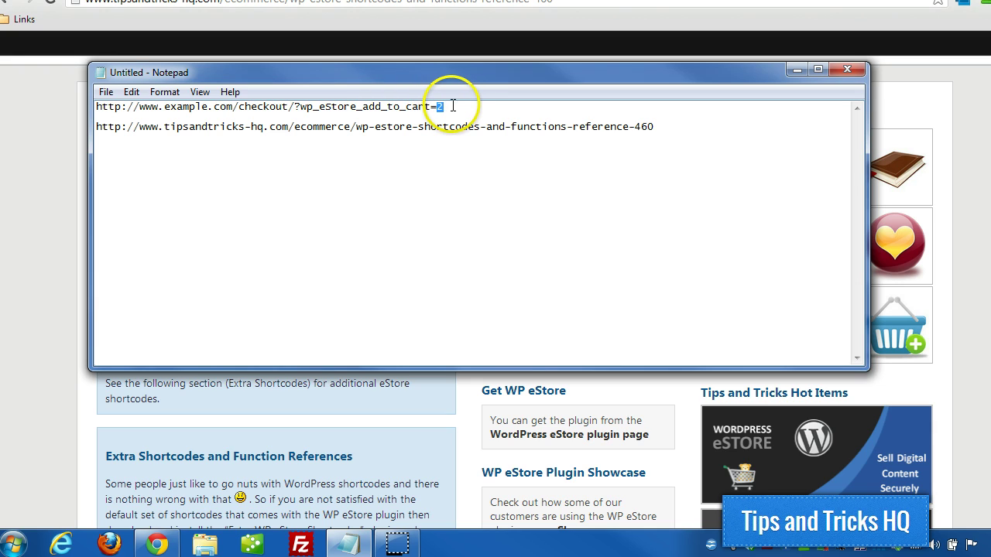
double_click(439, 107)
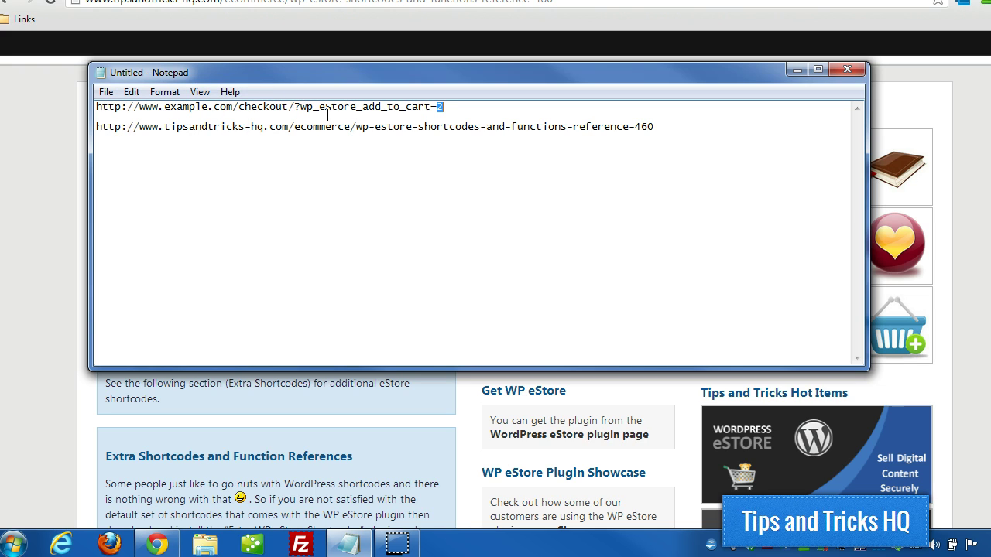
Try 'join-us' in place of 'checkout' in the address, then restore 'checkout'
left_click_drag(245, 107, 284, 106)
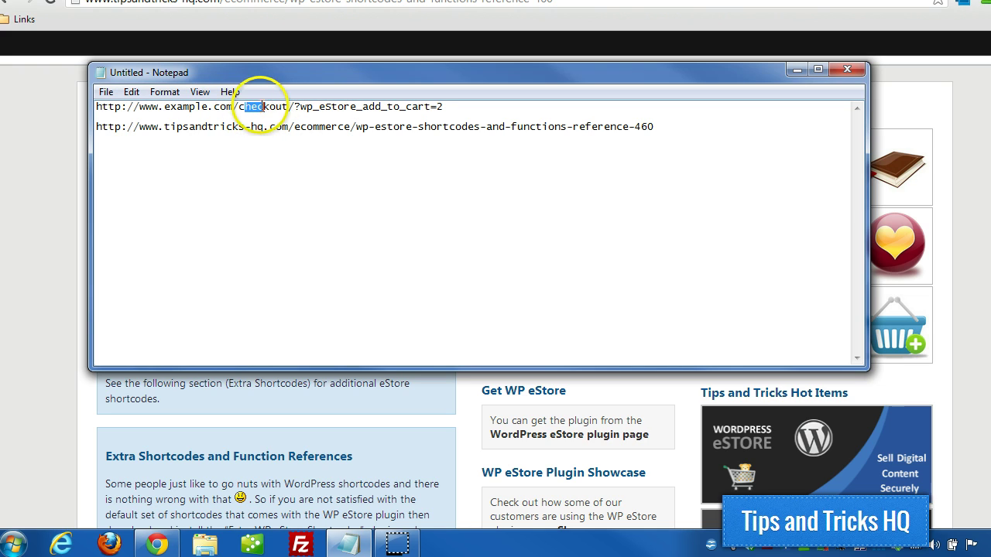
double_click(271, 106)
type("j")
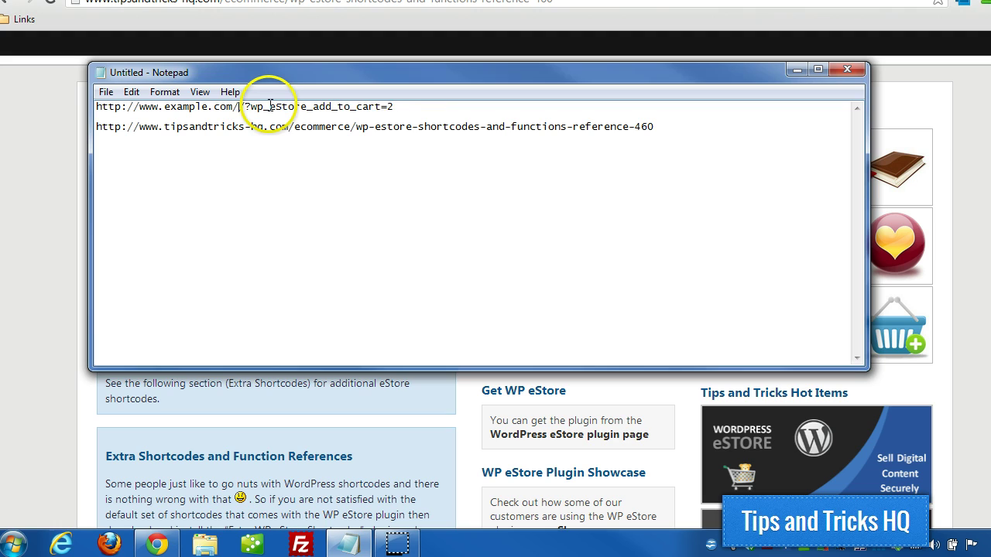
type("oin-")
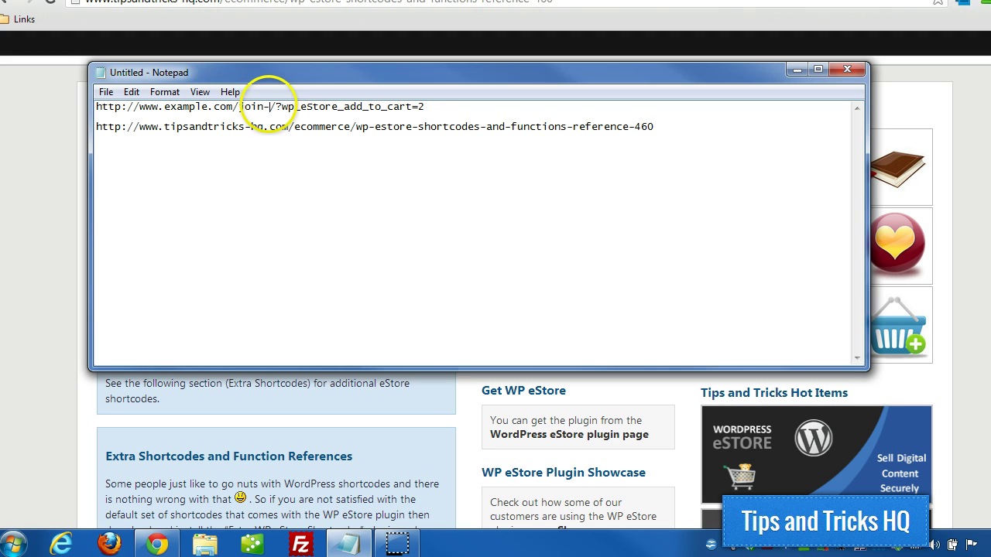
type("us")
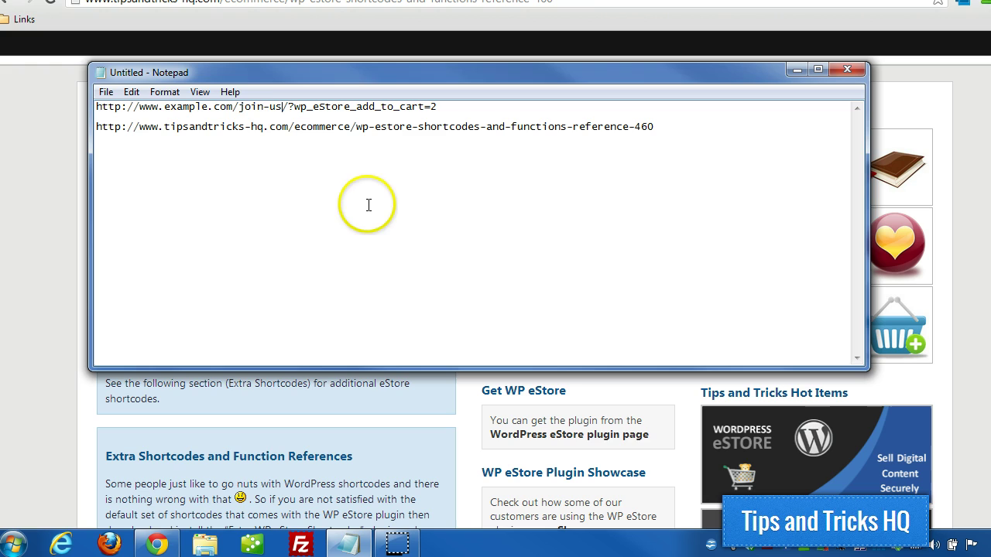
left_click_drag(239, 106, 284, 106)
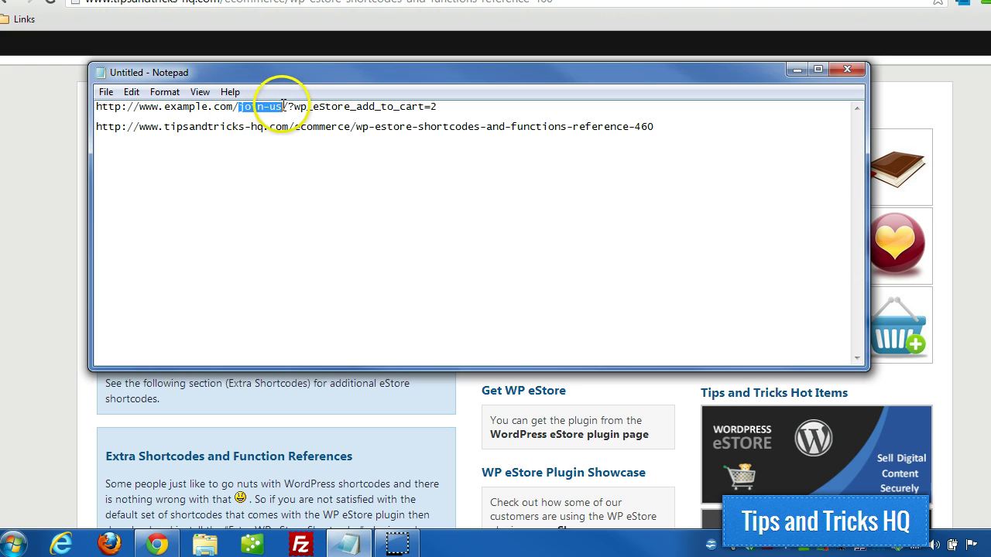
type("che")
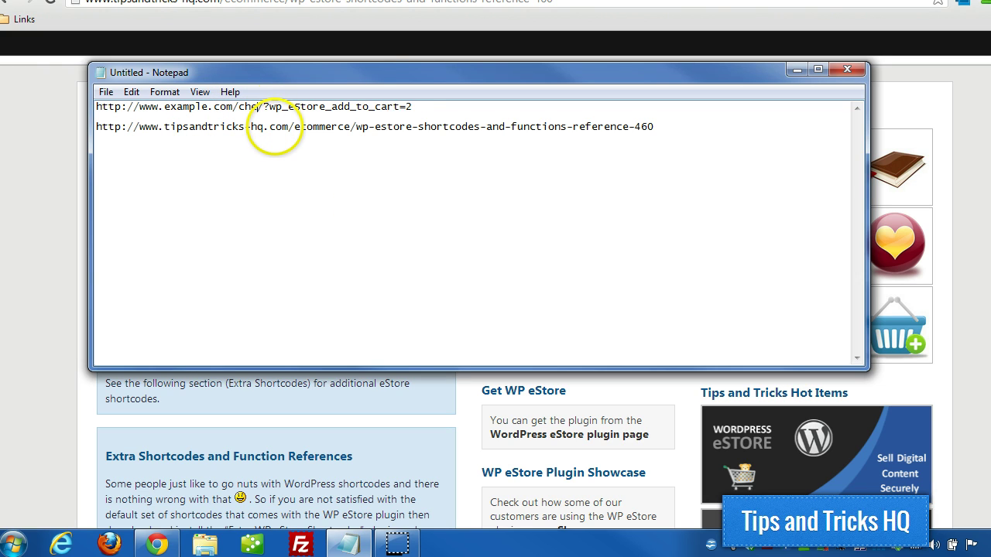
type("ckout")
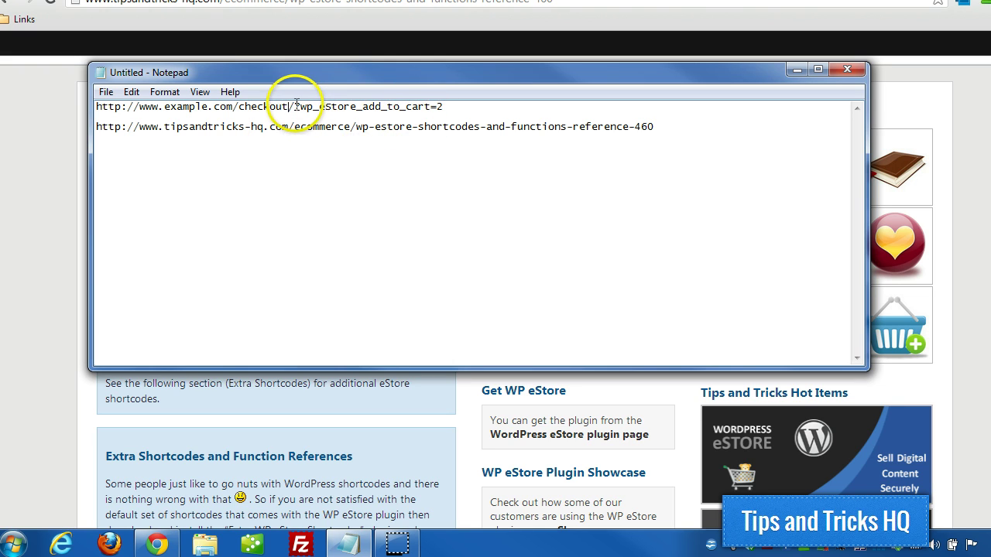
mouse_move(295, 106)
left_mouse_down()
mouse_move(456, 106)
mouse_move(223, 97)
left_mouse_up()
left_click(454, 106)
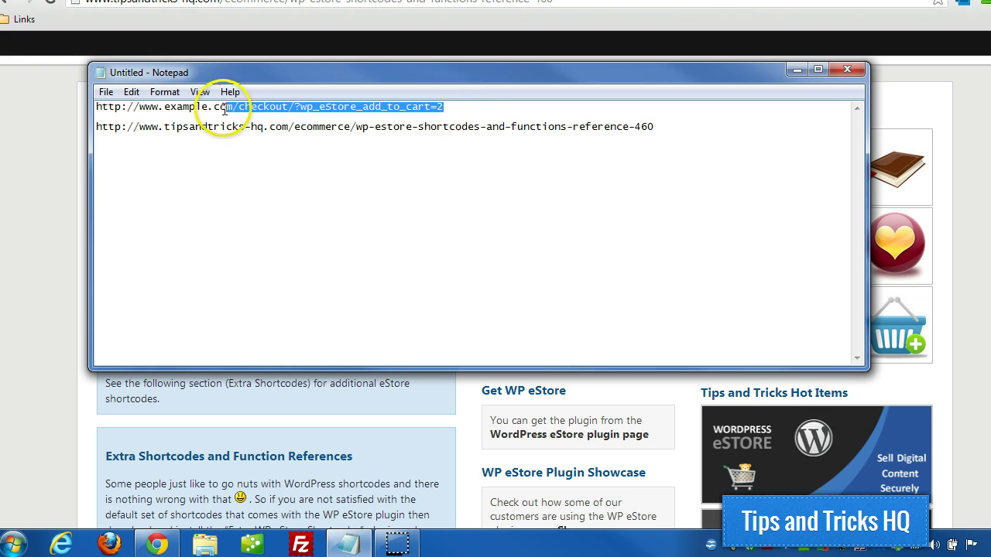
left_click(99, 109)
key("shift+End")
right_click(109, 113)
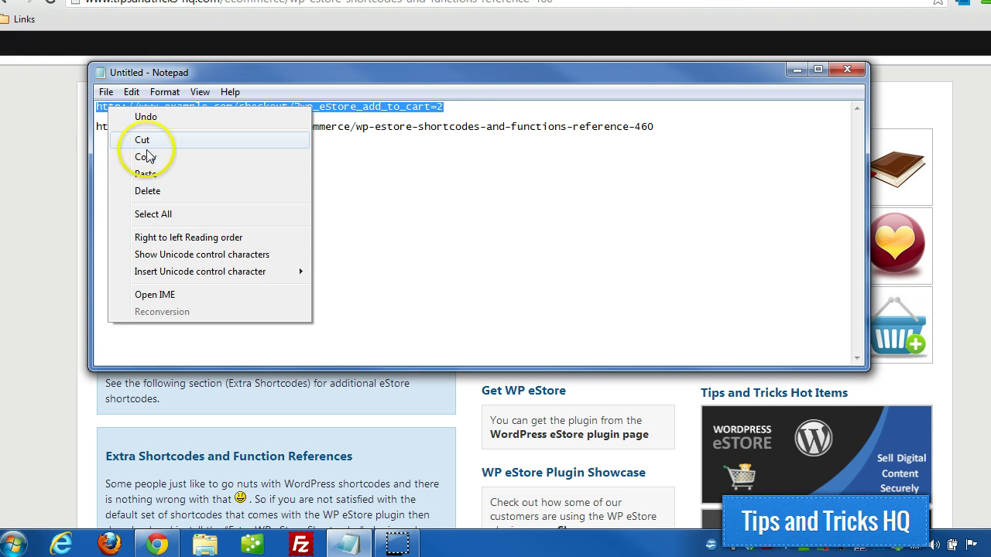
left_click(139, 155)
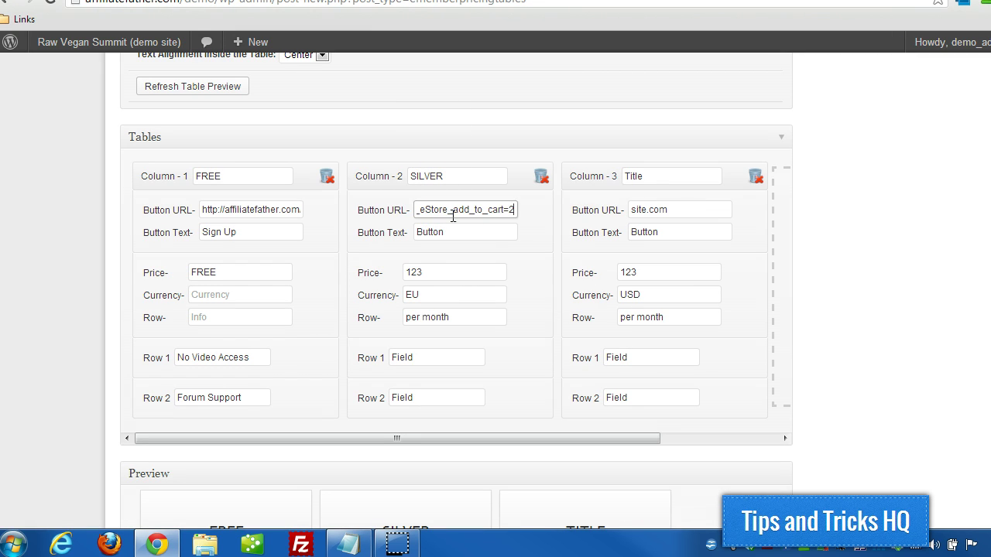
Paste the add-to-cart link into column three and set both remaining buttons to 'Sign Up'
left_click_drag(659, 209, 669, 208)
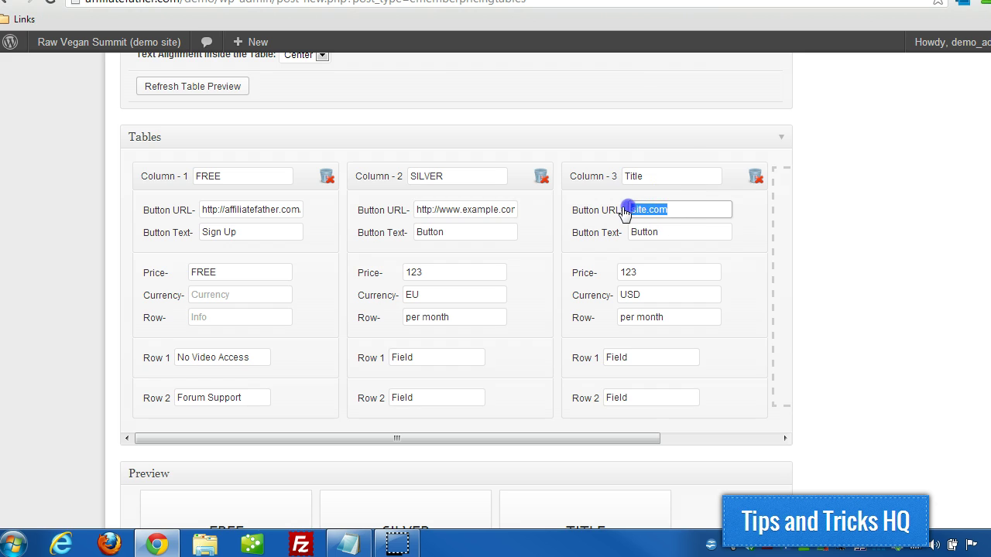
key("ctrl+v")
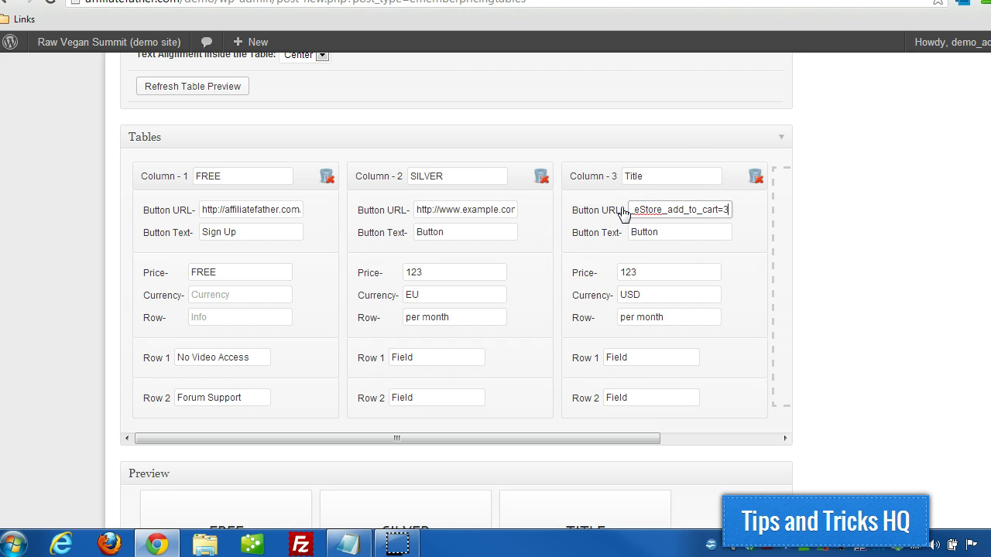
left_click_drag(285, 231, 114, 226)
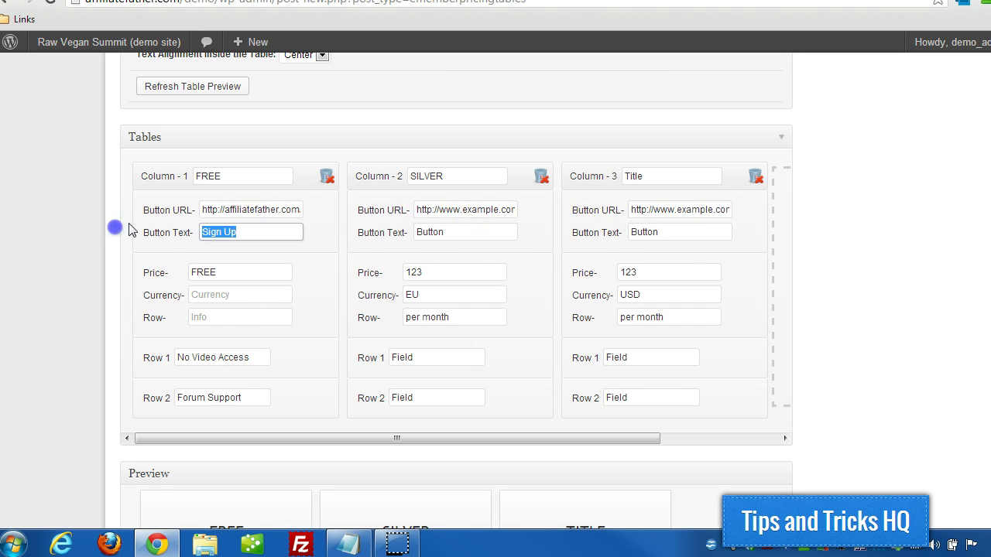
left_click_drag(449, 230, 407, 232)
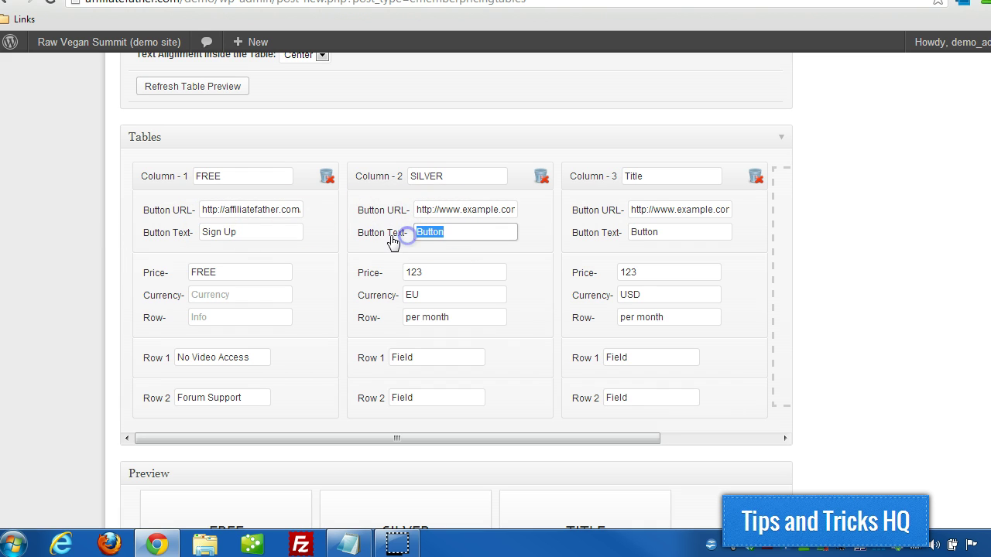
key("ctrl+v")
left_click_drag(664, 232, 611, 234)
key("ctrl+v")
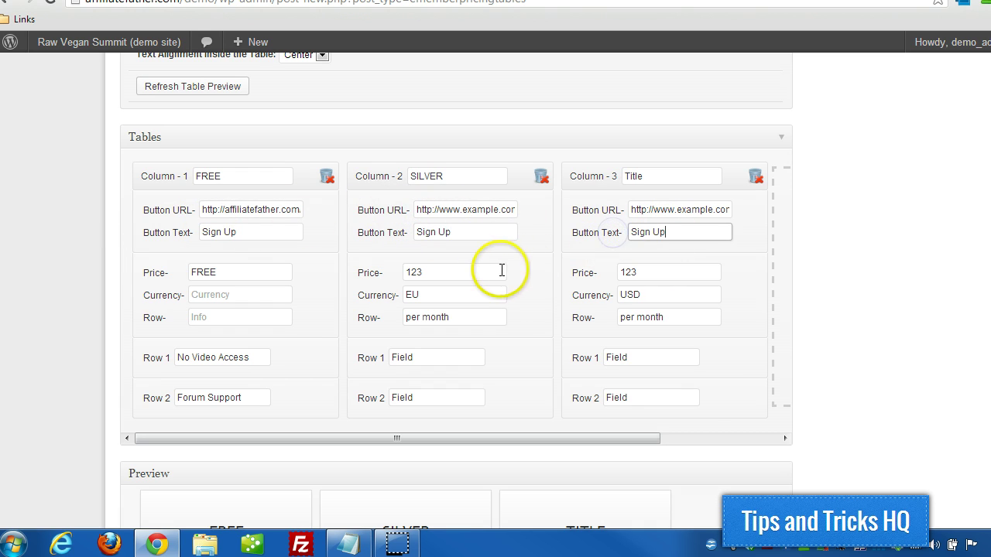
Give the SILVER column price 19 USD with Limited Videos and Email Support rows
left_click(501, 271)
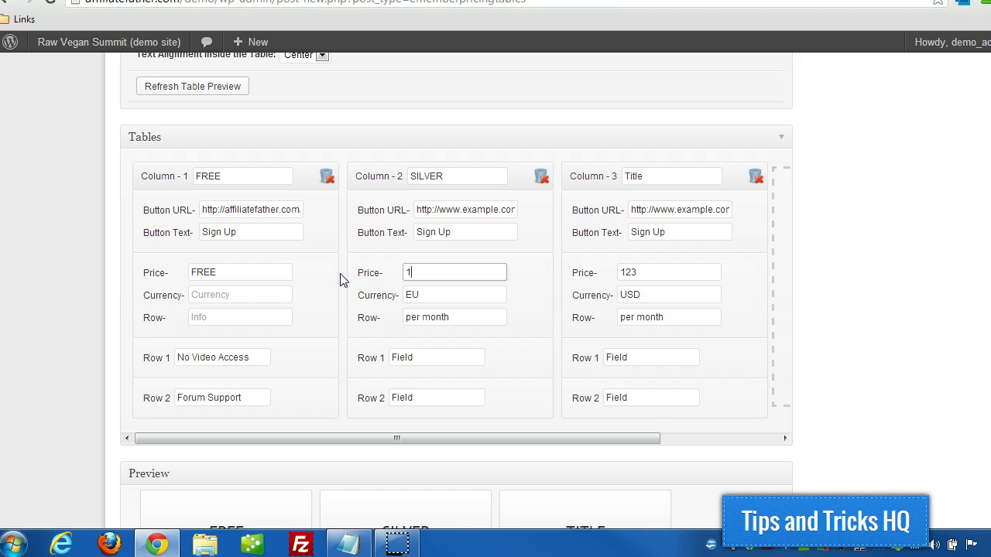
type("9")
key("Tab")
type("SD")
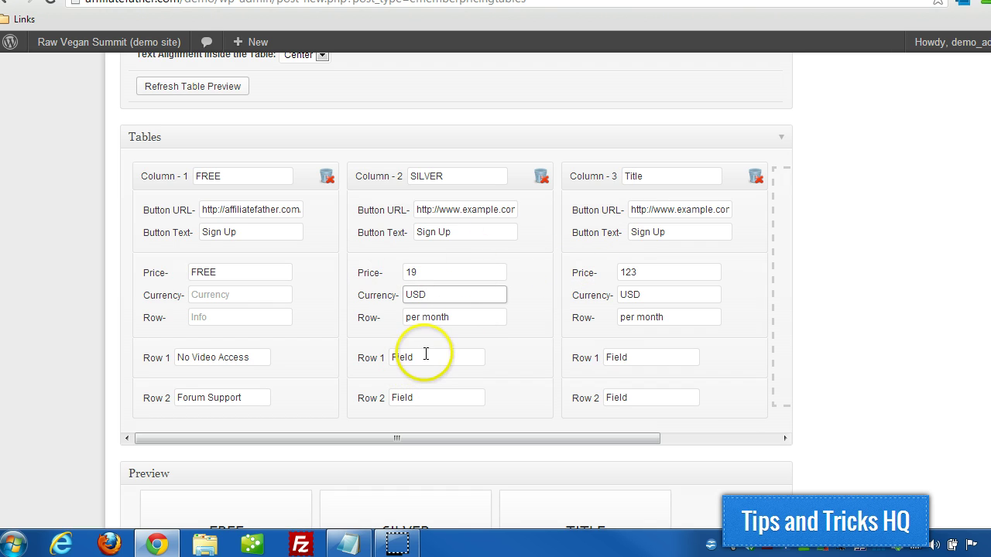
left_click_drag(425, 357, 362, 358)
type("Limited Video")
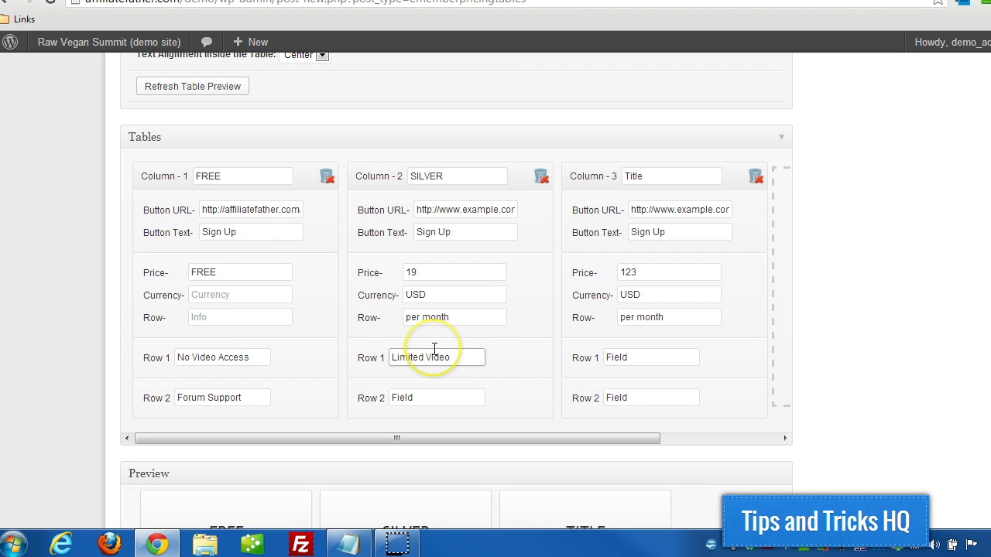
type("s")
key("Tab")
type("Email Support")
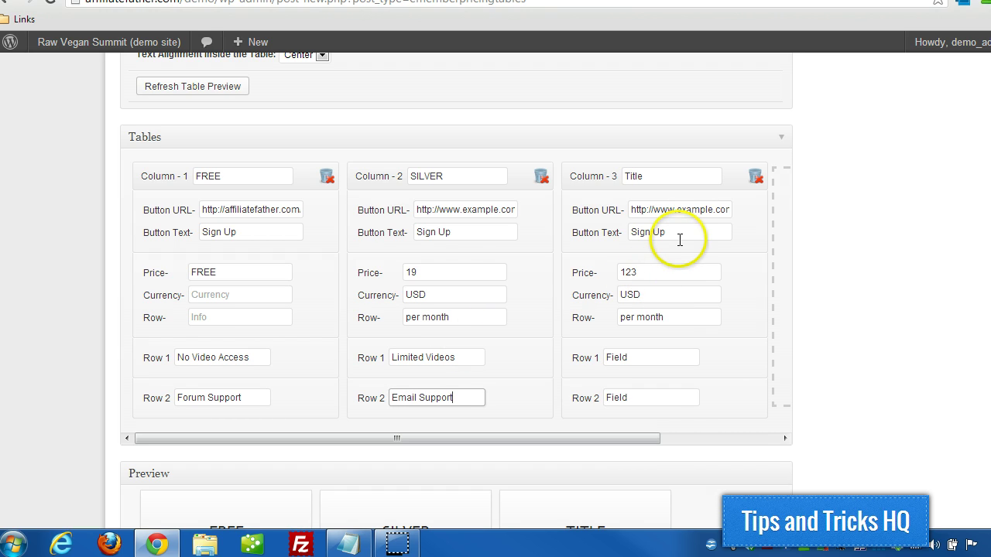
Change the third column's price from 123 to 47
left_click(618, 273)
double_click(618, 273)
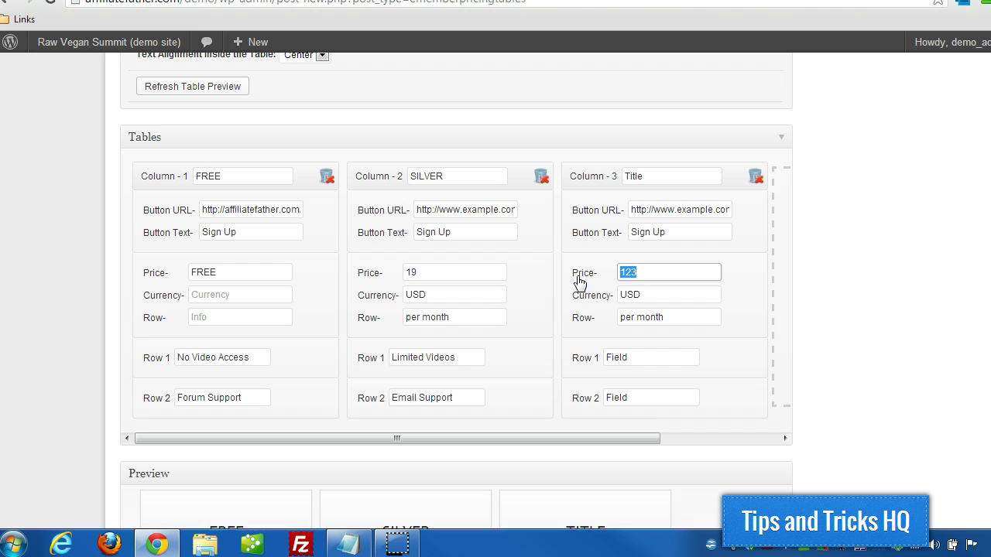
type("47")
key("Tab")
key("Tab")
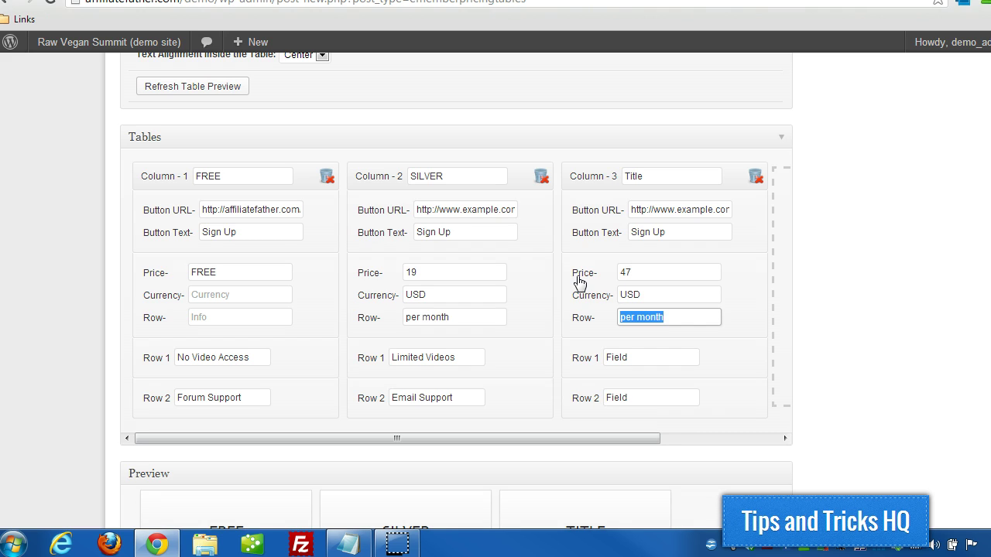
key("Tab")
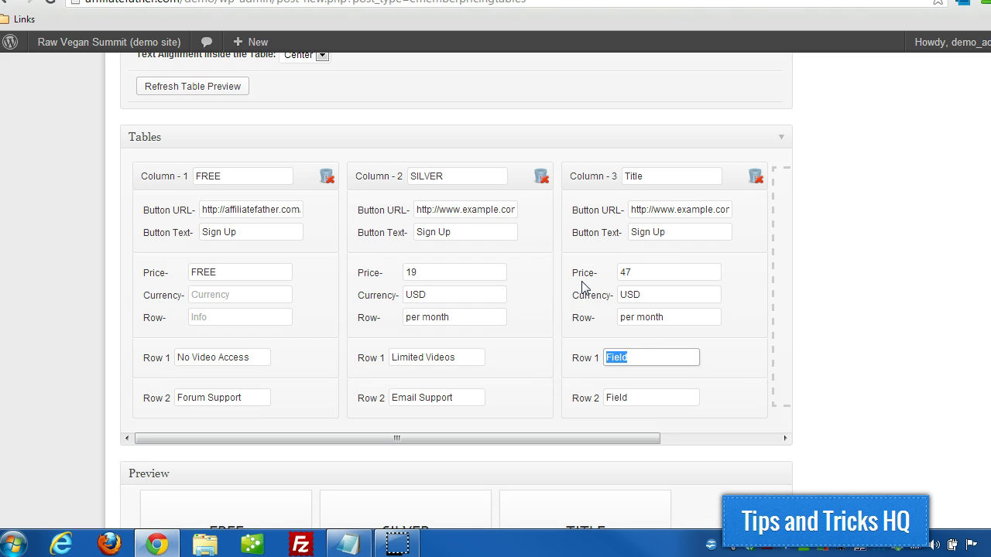
type("All Videos")
key("Tab")
type("Phone Support")
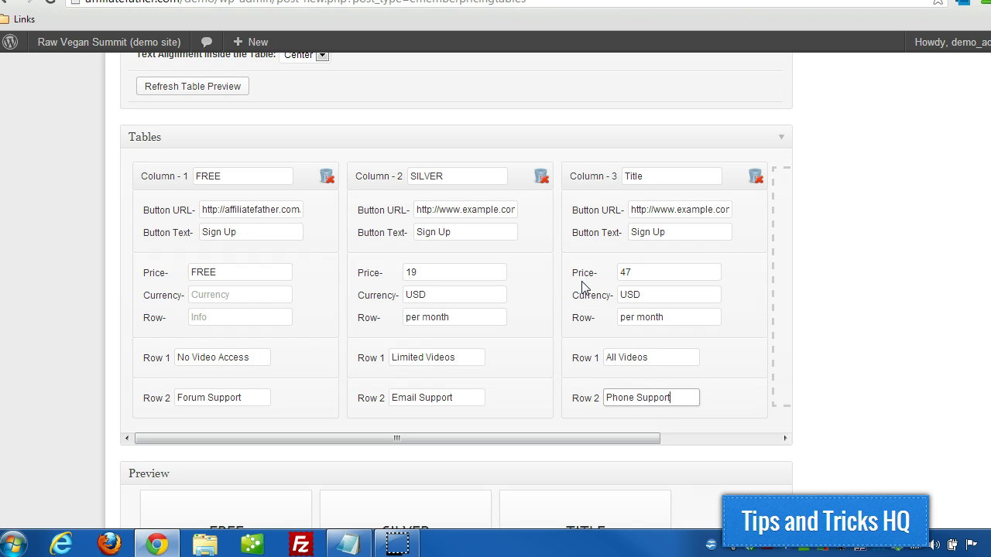
Refresh the pricing table preview and scroll through the updated cards
left_click(194, 88)
scroll(811, 287, "down", 1)
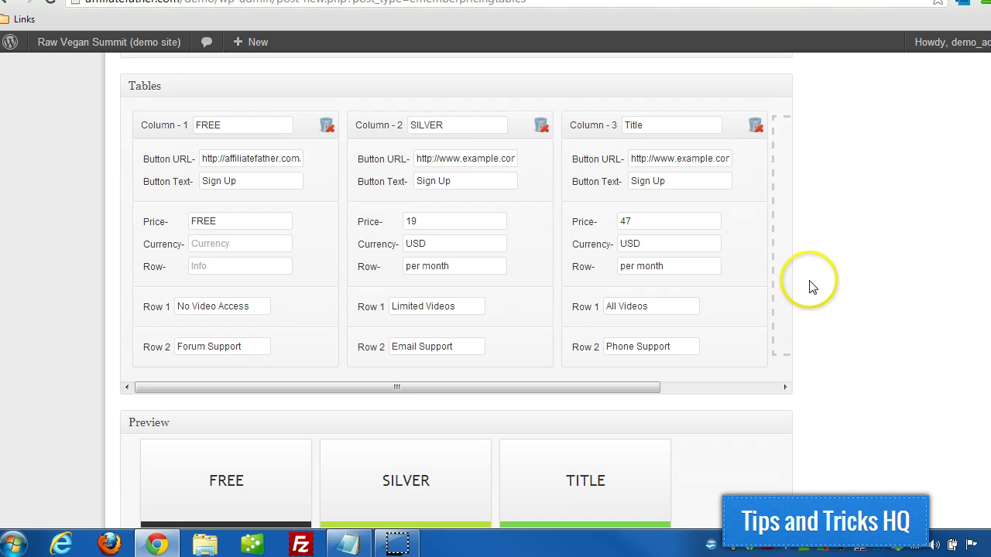
scroll(811, 286, "down", 2)
scroll(810, 286, "down", 1)
scroll(813, 287, "down", 1)
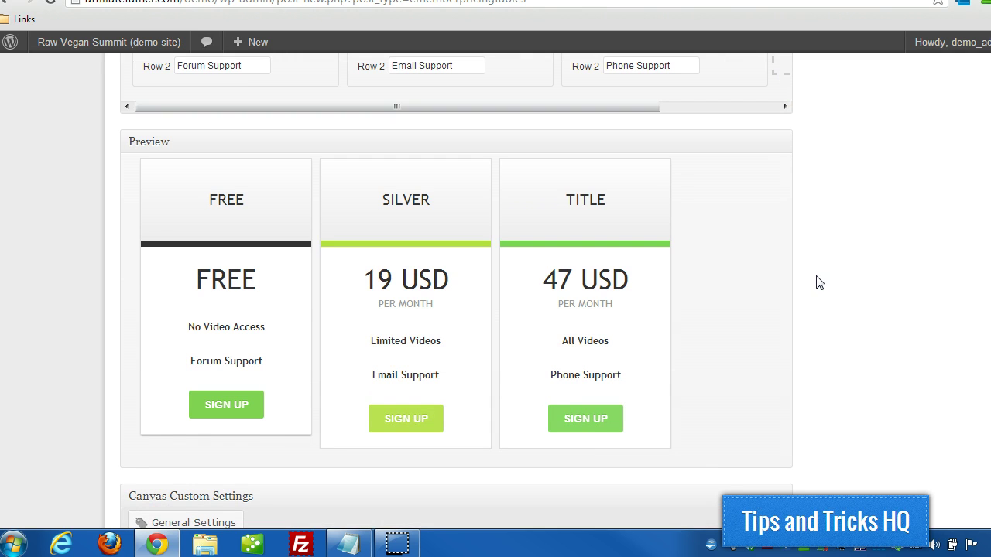
scroll(767, 263, "up", 1)
scroll(766, 261, "up", 2)
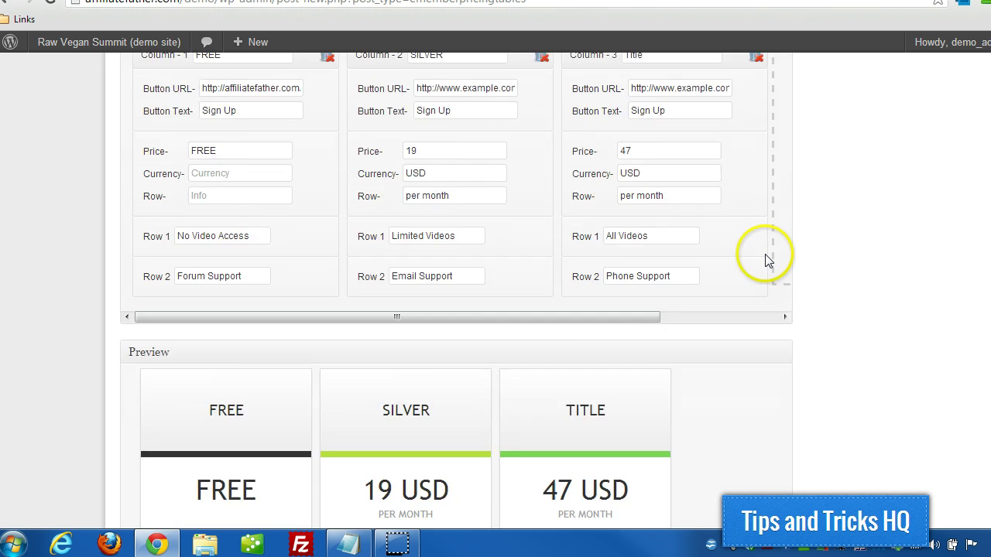
scroll(766, 260, "up", 2)
Title Column 3 GOLD and review the FREE, SILVER and GOLD preview cards
left_click_drag(642, 187, 600, 192)
type("GOLD")
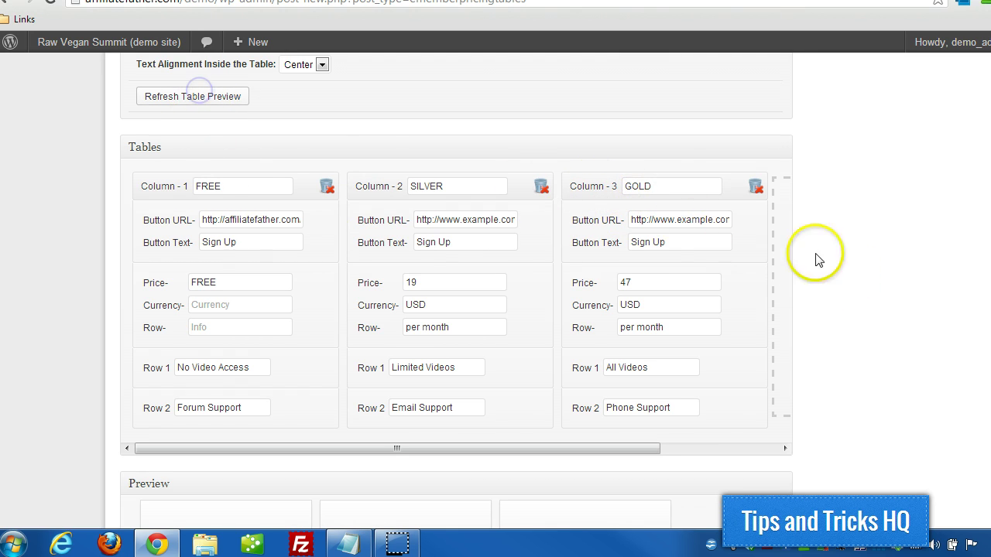
scroll(952, 279, "down", 2)
scroll(894, 279, "down", 1)
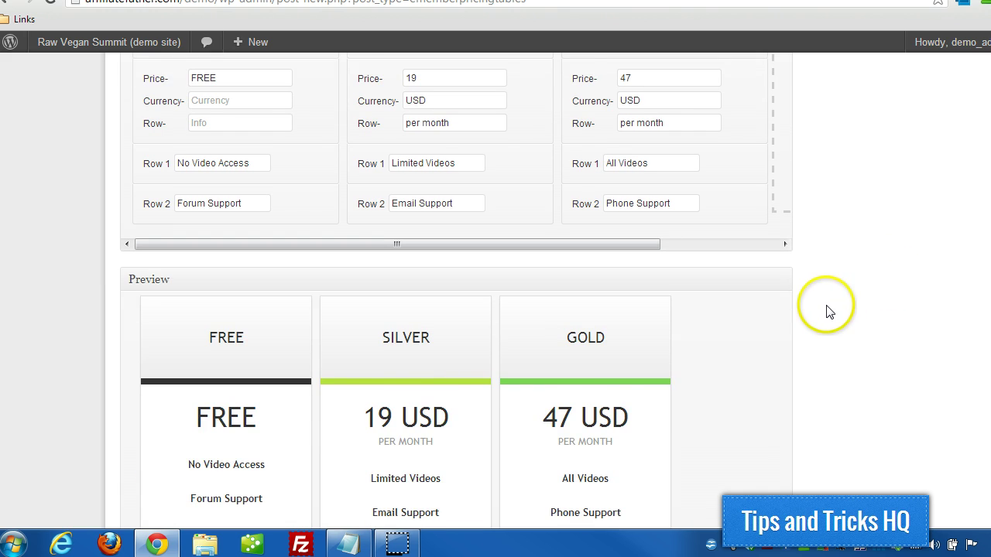
scroll(828, 310, "down", 1)
scroll(732, 320, "down", 3)
scroll(736, 322, "down", 1)
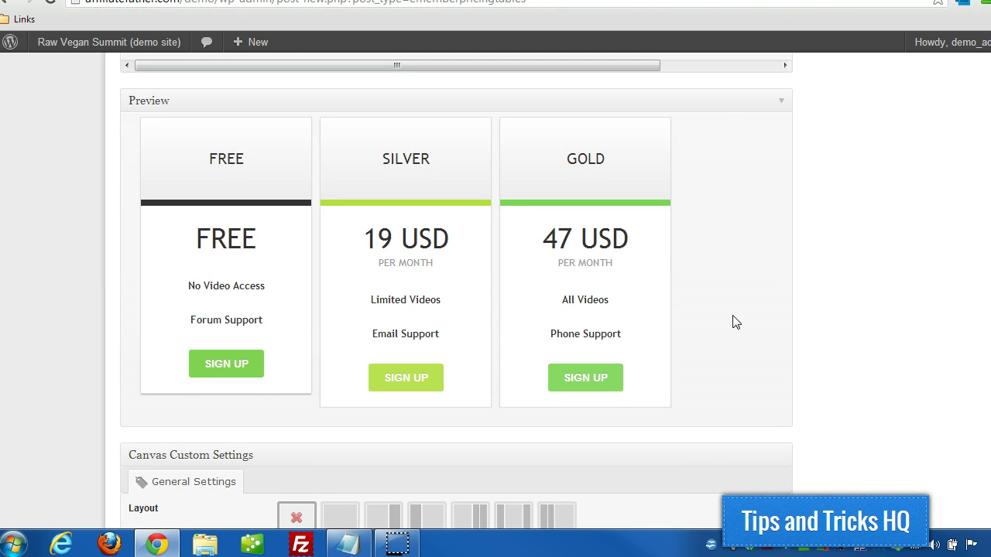
scroll(736, 322, "up", 1)
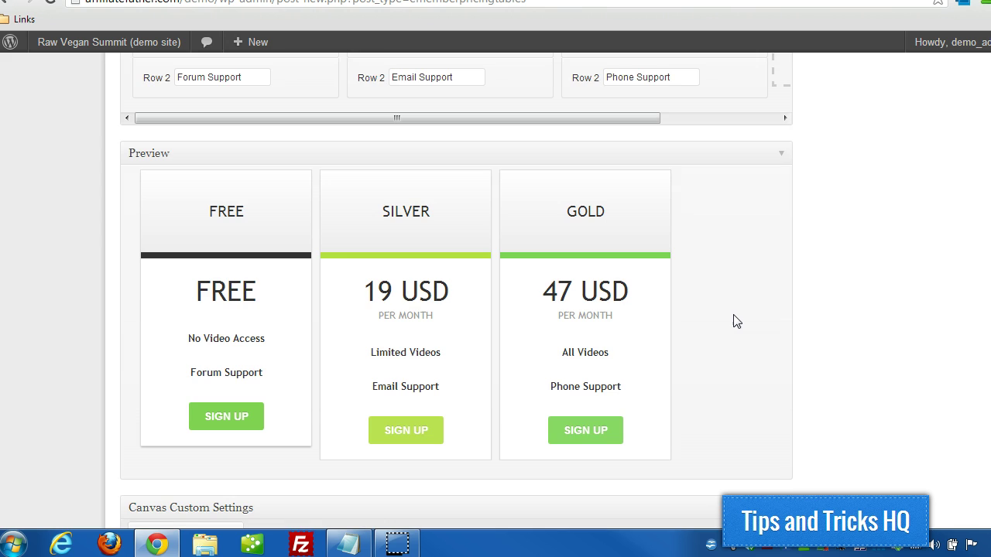
scroll(736, 321, "up", 5)
scroll(673, 306, "up", 2)
scroll(464, 263, "up", 1)
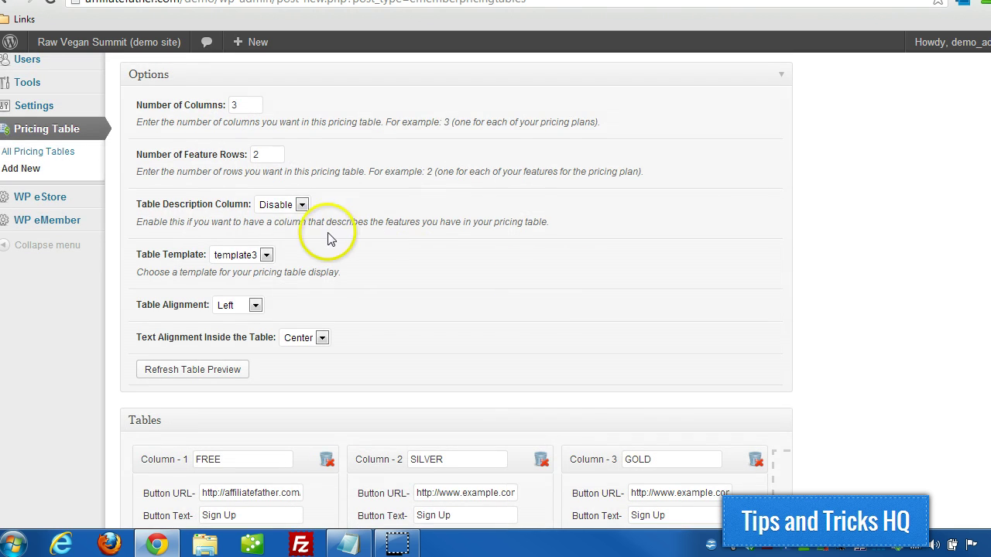
Switch the table to template1 and refresh the preview to inspect it
left_click(252, 259)
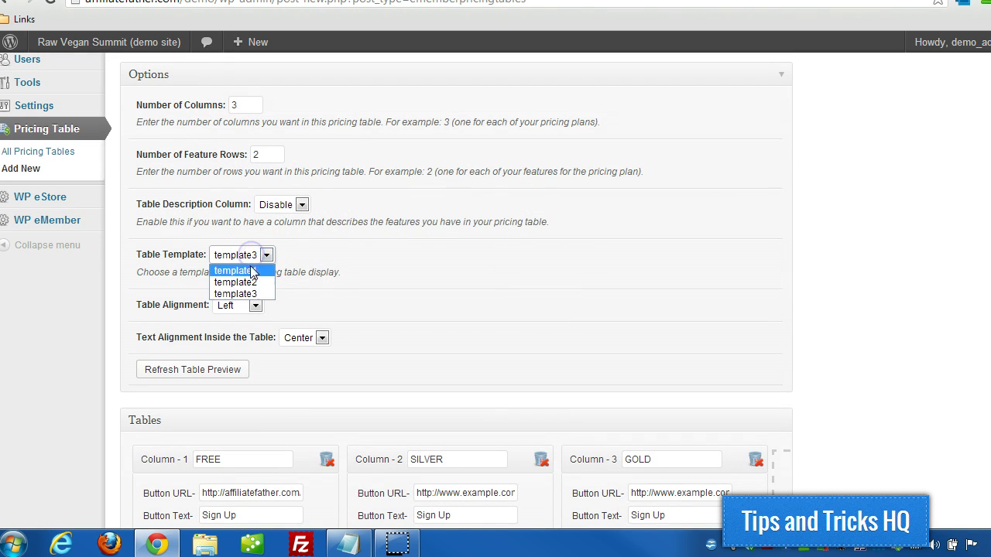
left_click(178, 371)
scroll(973, 299, "down", 2)
scroll(984, 310, "down", 2)
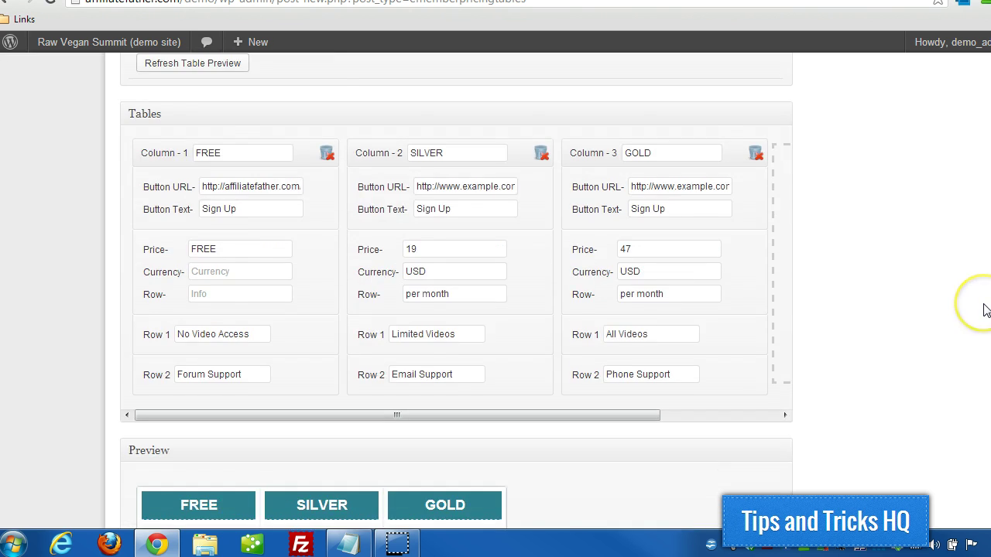
scroll(985, 310, "down", 2)
scroll(986, 310, "down", 1)
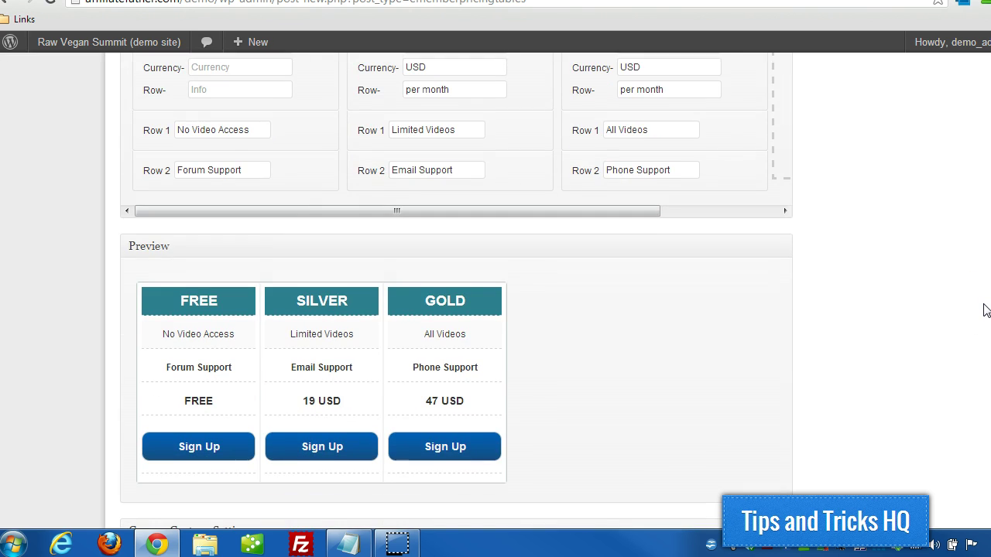
scroll(903, 298, "up", 5)
scroll(332, 181, "up", 1)
Try template2 and refresh the preview to compare its card style
left_click(263, 163)
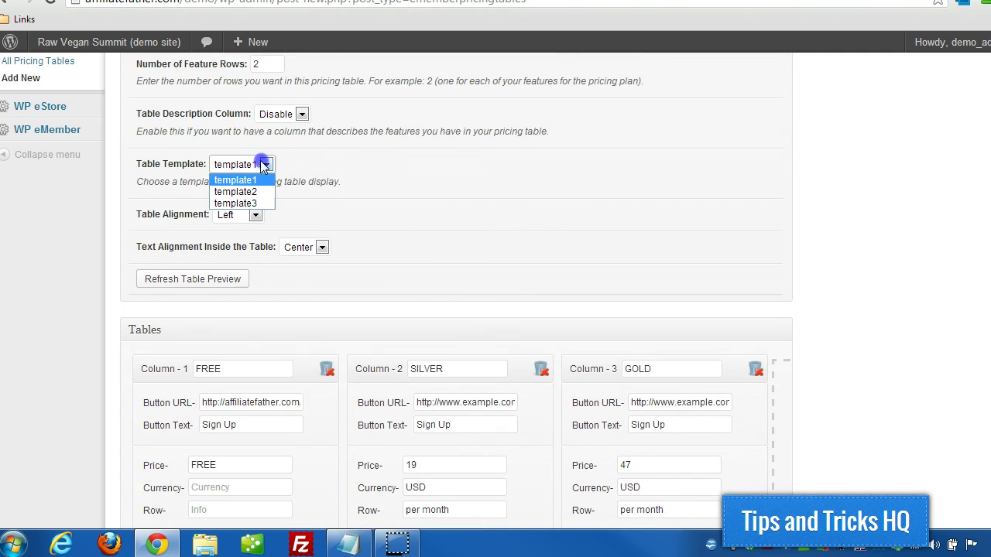
left_click(248, 192)
scroll(891, 299, "down", 2)
scroll(891, 299, "down", 2)
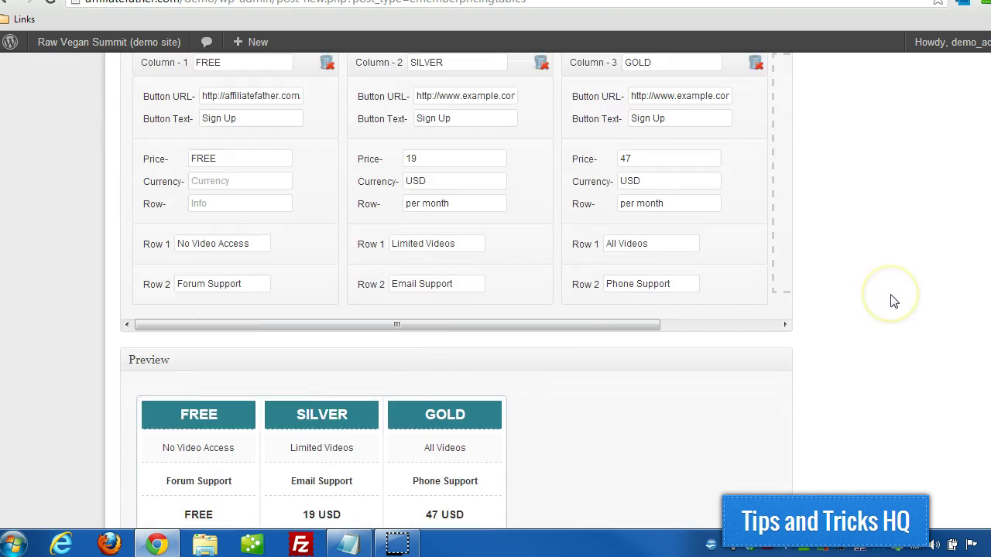
scroll(894, 301, "down", 1)
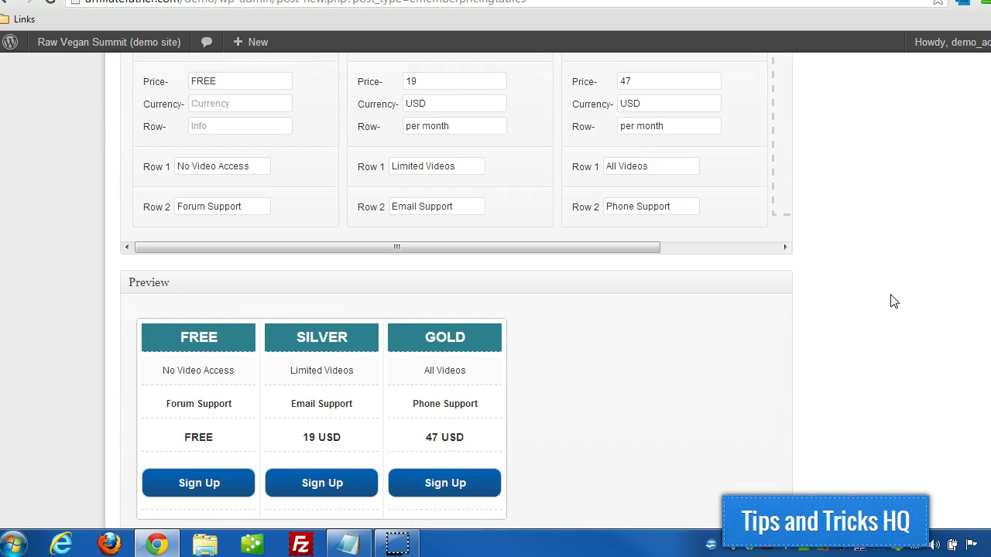
scroll(891, 301, "up", 2)
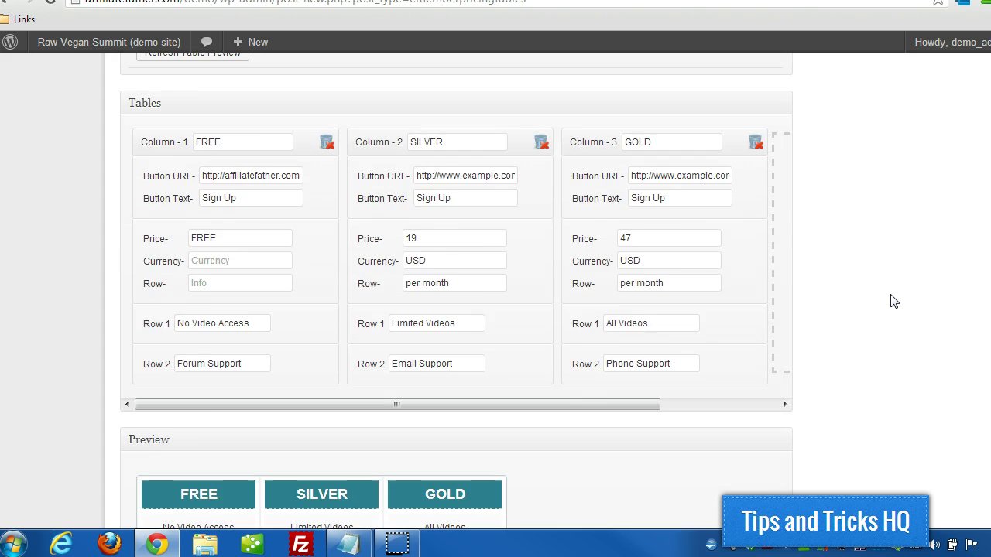
scroll(891, 301, "up", 2)
left_click(161, 185)
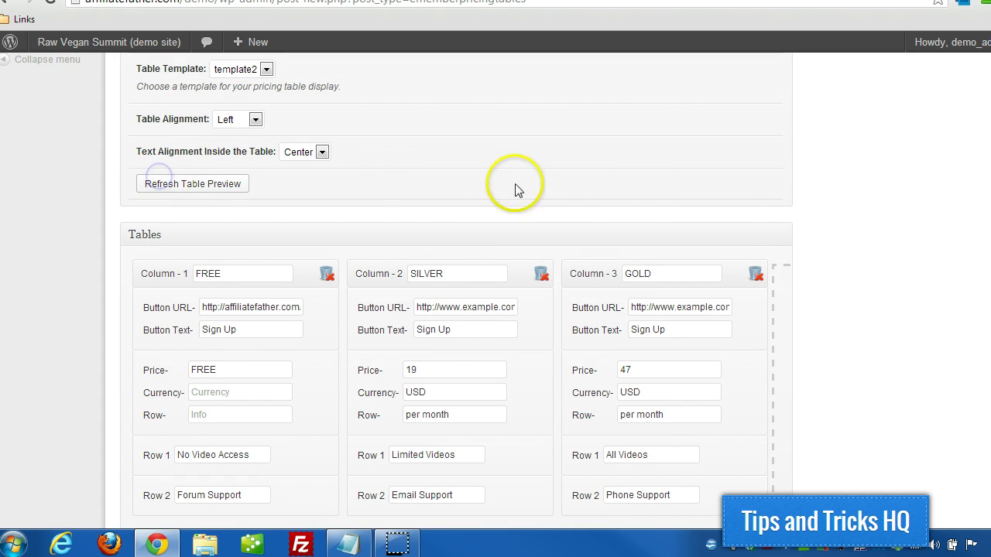
scroll(748, 214, "down", 1)
scroll(856, 225, "down", 2)
scroll(856, 225, "down", 1)
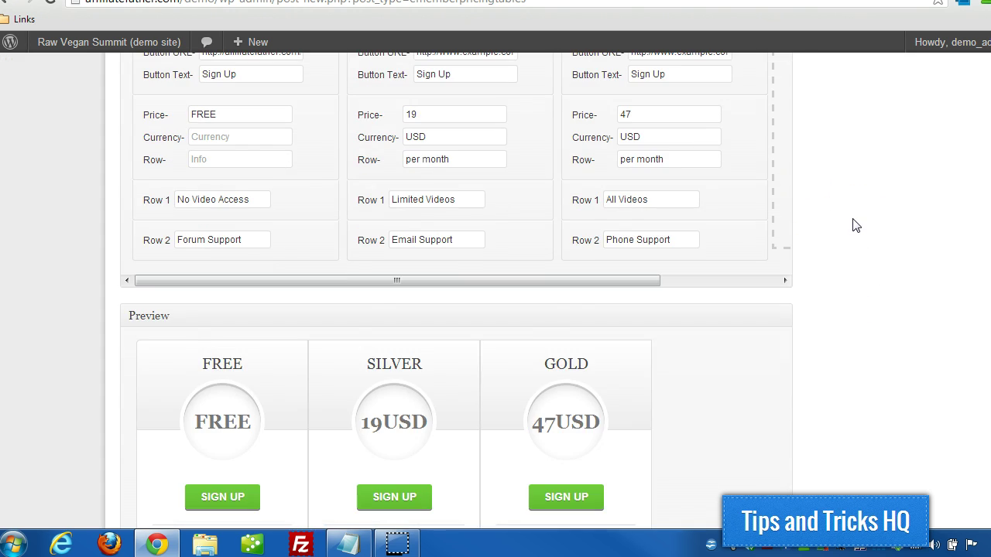
scroll(856, 224, "down", 1)
scroll(856, 225, "down", 2)
scroll(853, 224, "up", 2)
scroll(243, 171, "up", 3)
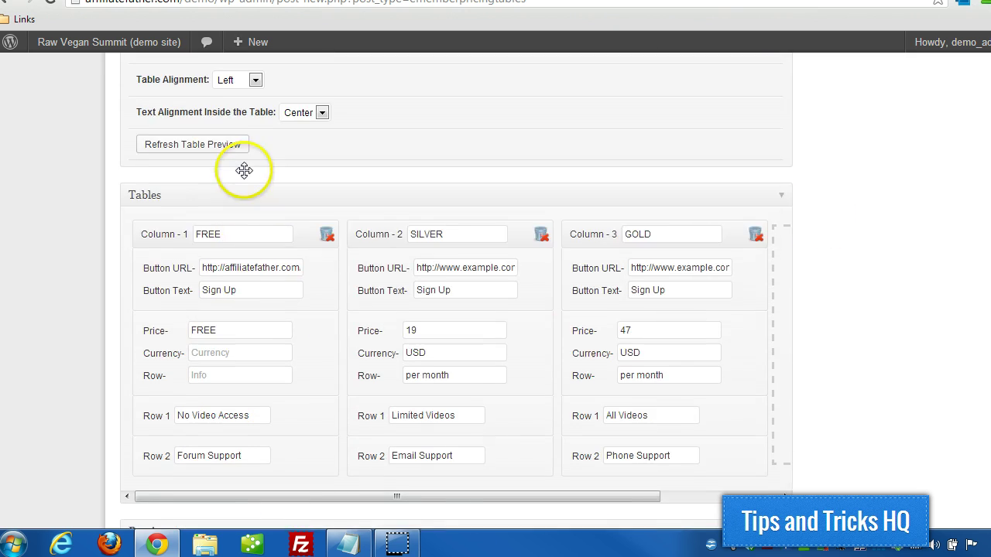
scroll(247, 179, "up", 1)
Settle on template3 and check the refreshed FREE, SILVER and GOLD cards
left_click(240, 136)
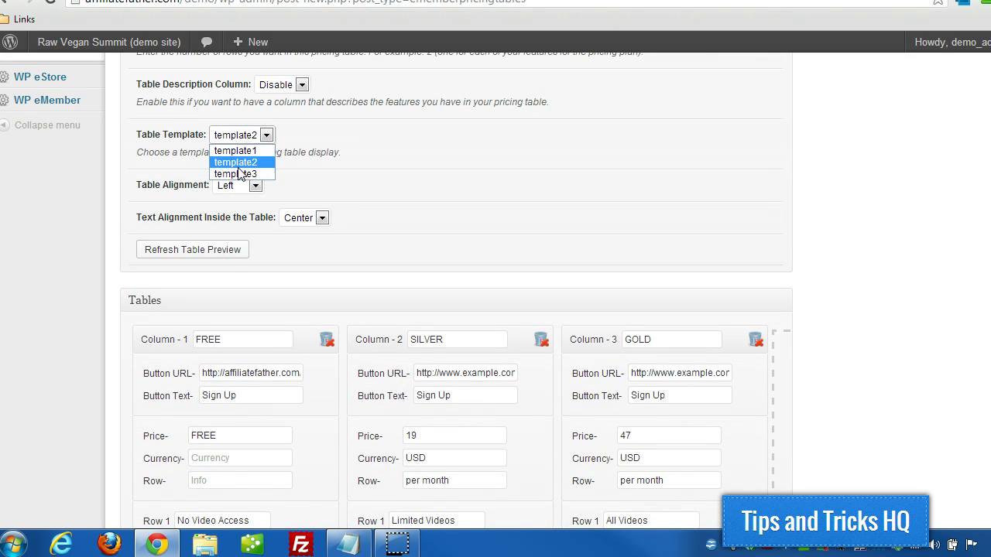
left_click(240, 175)
left_click(195, 250)
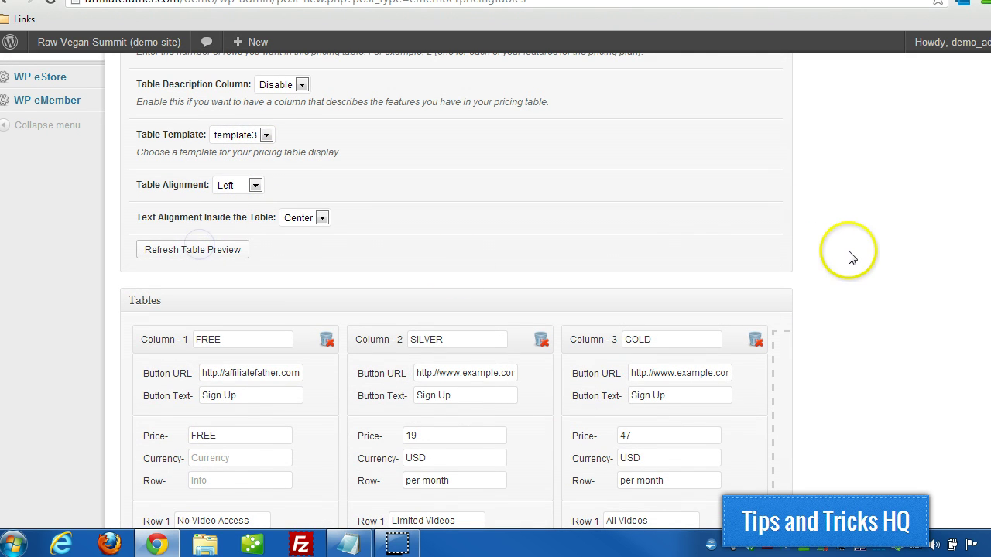
scroll(852, 257, "down", 2)
scroll(852, 257, "down", 2)
scroll(851, 258, "down", 3)
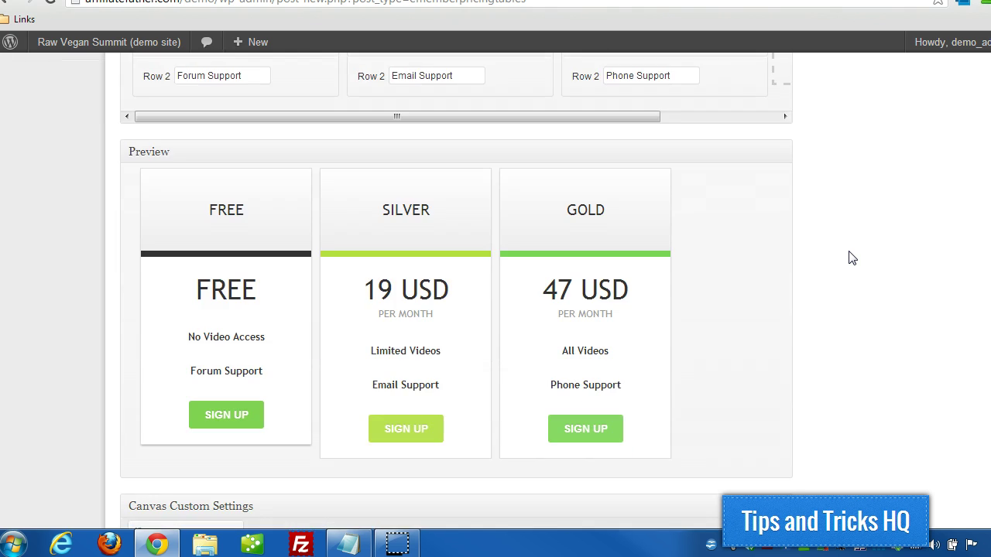
scroll(852, 258, "down", 1)
scroll(852, 257, "up", 4)
scroll(851, 258, "up", 4)
scroll(852, 258, "up", 5)
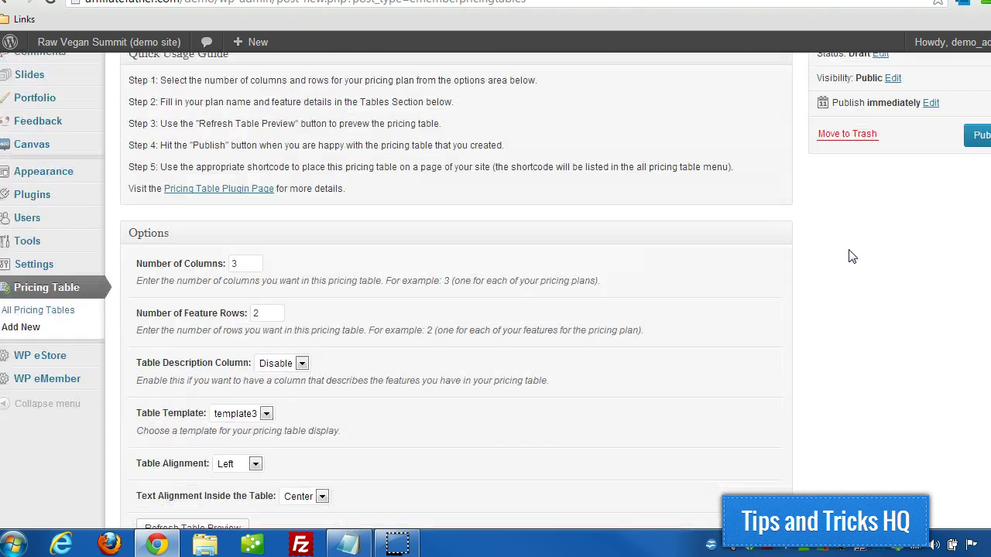
Publish the pricing table
scroll(851, 258, "up", 1)
left_click(979, 217)
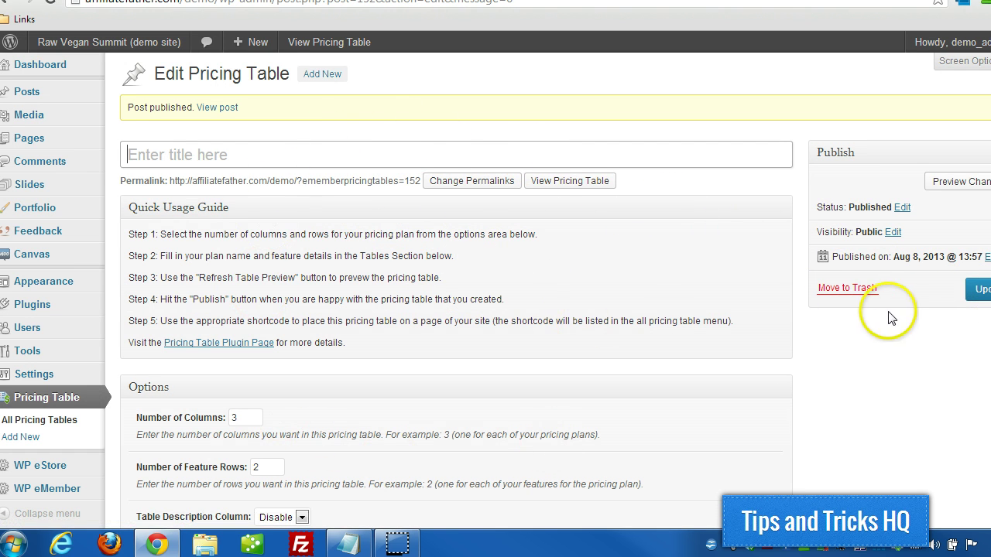
scroll(475, 276, "down", 1)
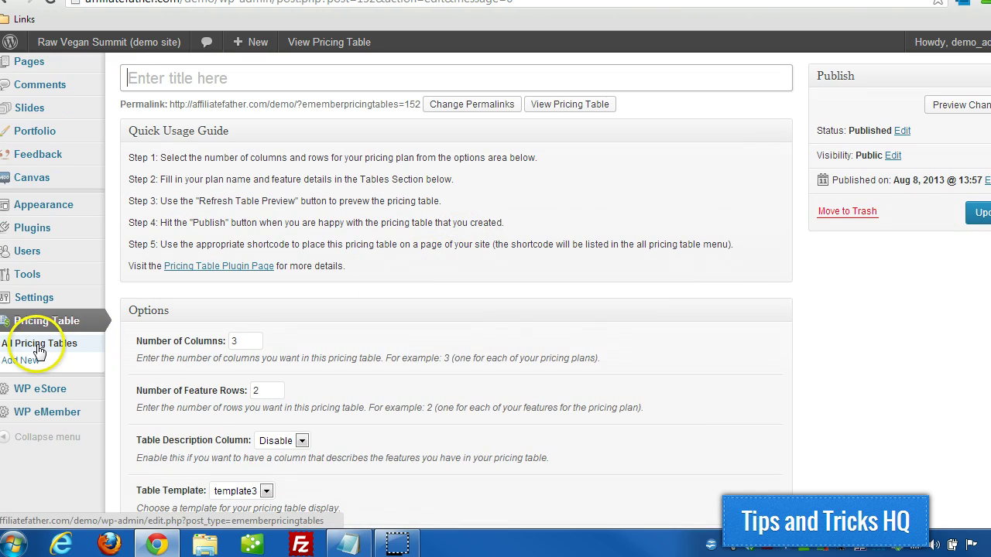
Copy the embed shortcode [member-pricing-table id=152] from the All Pricing Tables list
left_click(39, 351)
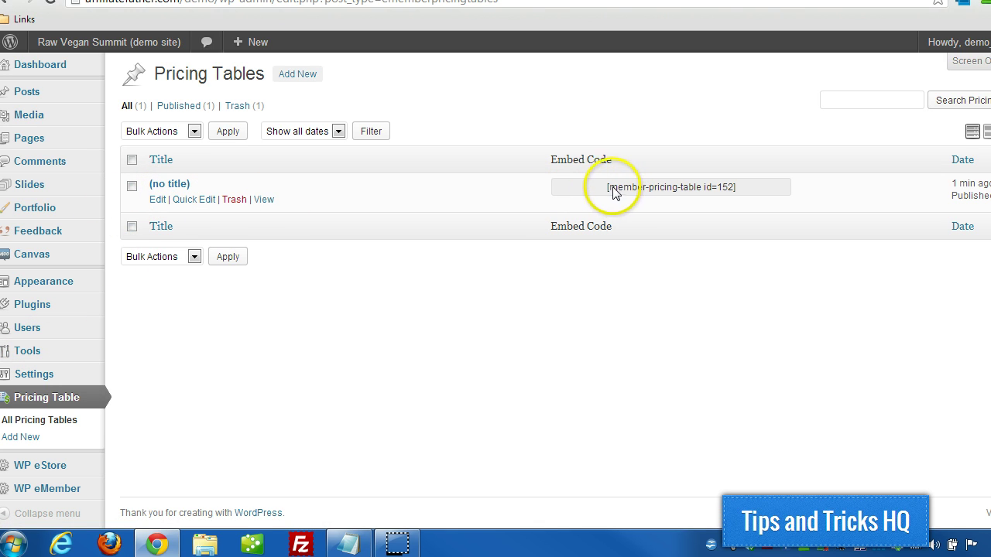
left_click_drag(608, 186, 730, 181)
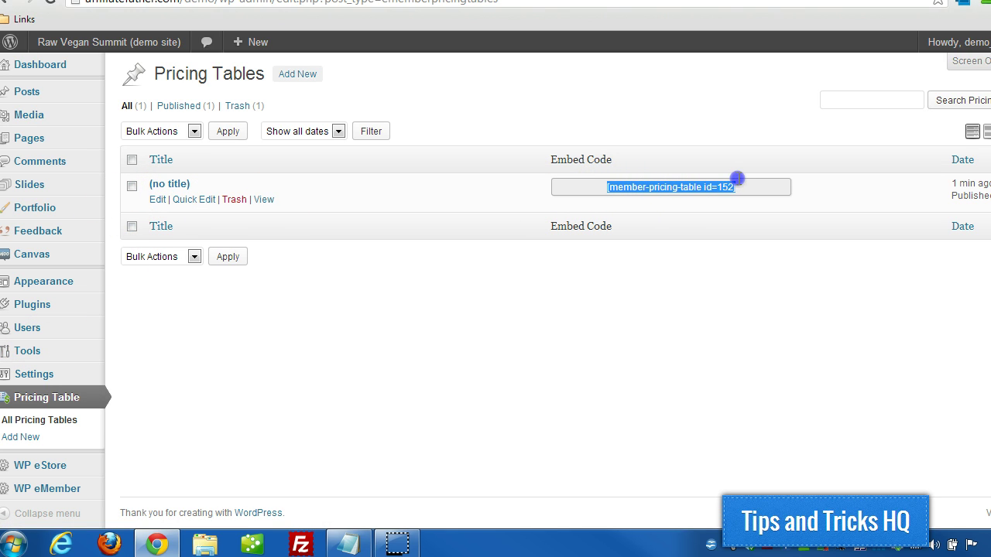
right_click(676, 187)
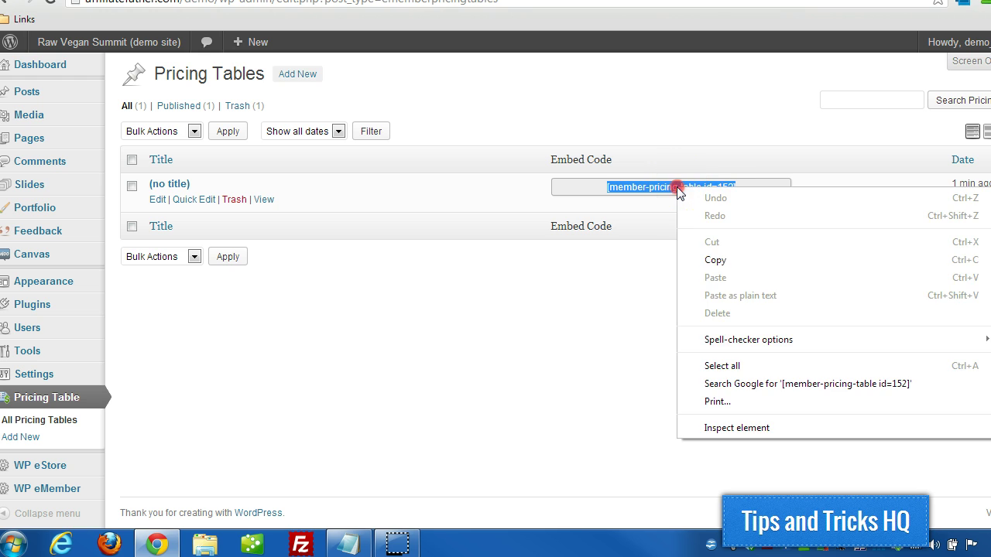
left_click(713, 261)
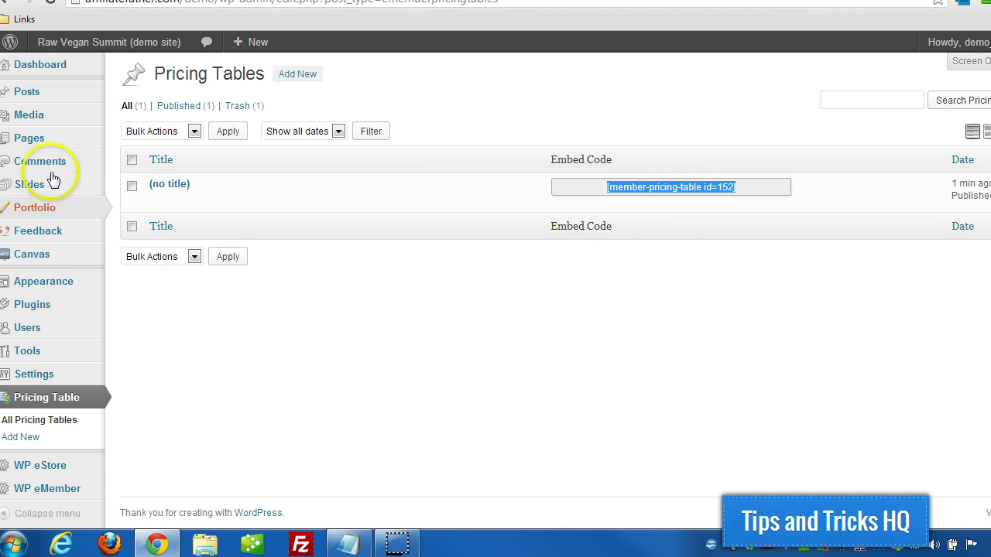
Start a new page titled 'Join Us'
mouse_move(29, 138)
left_click(151, 155)
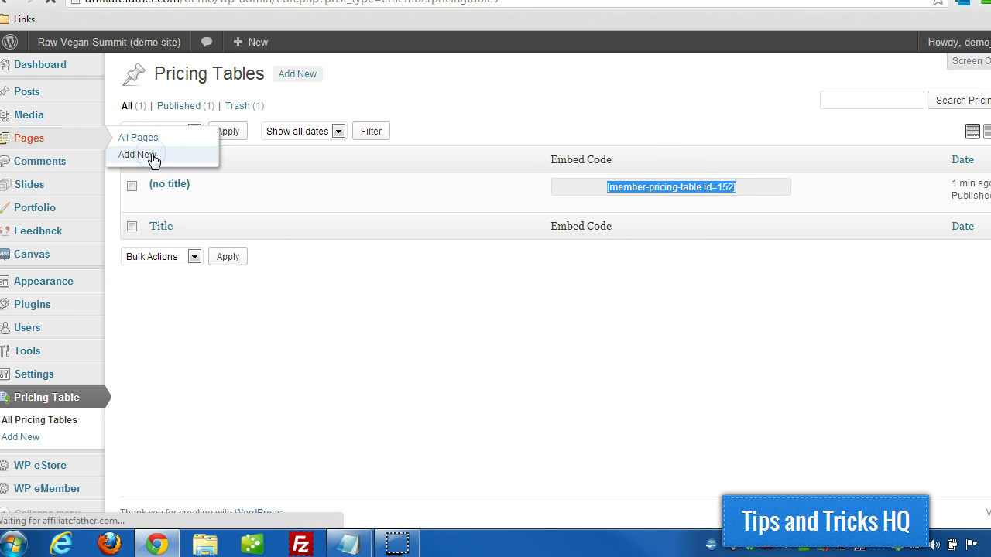
left_click(218, 113)
type("Join U")
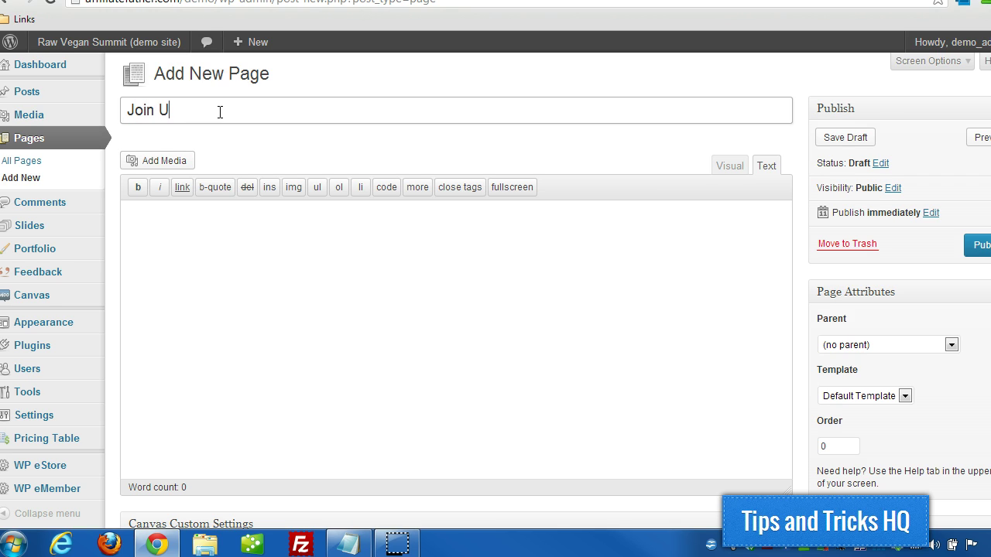
type("s")
Paste the shortcode [member-pricing-table id=152] into the page body
left_click(276, 343)
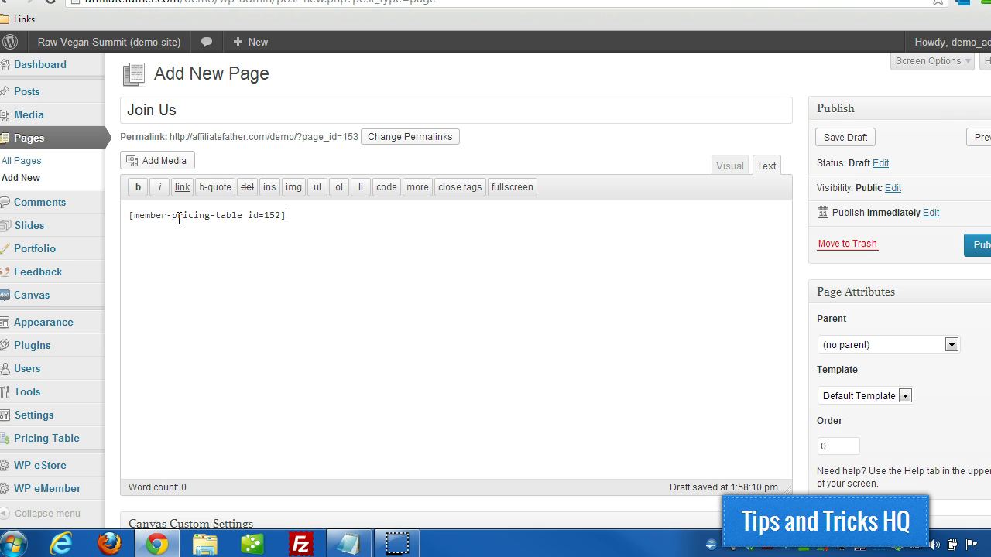
left_click(260, 254)
scroll(259, 256, "down", 3)
scroll(259, 257, "up", 2)
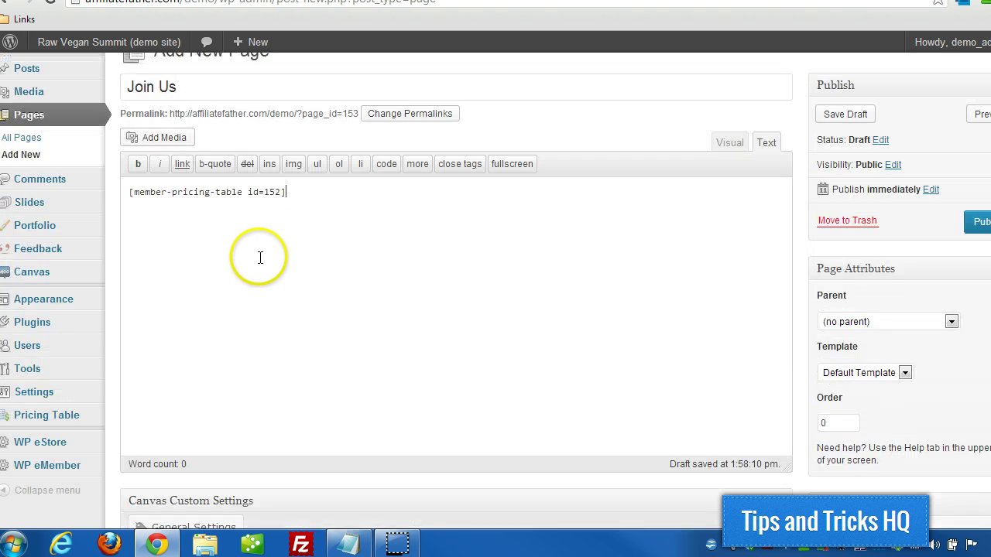
left_click_drag(286, 192, 155, 198)
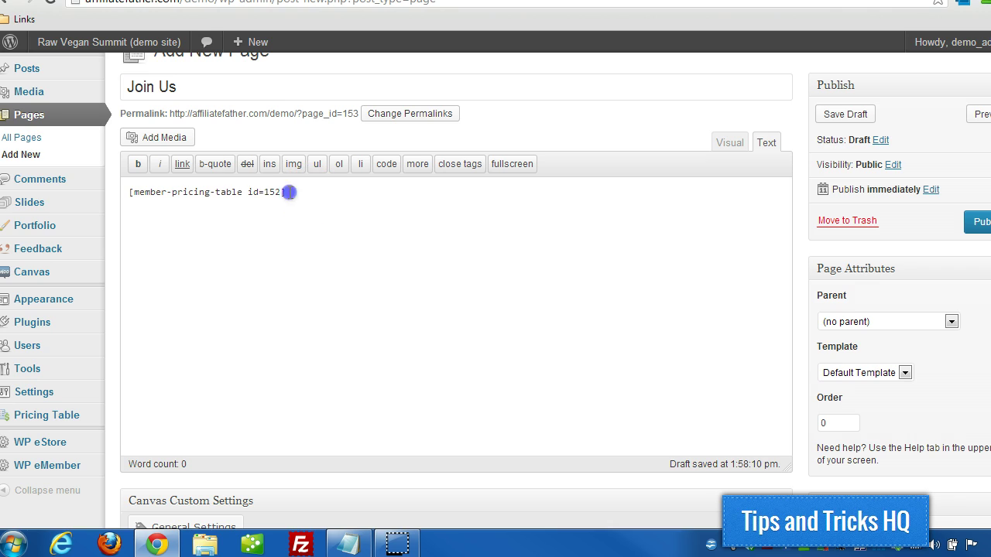
left_click(302, 192)
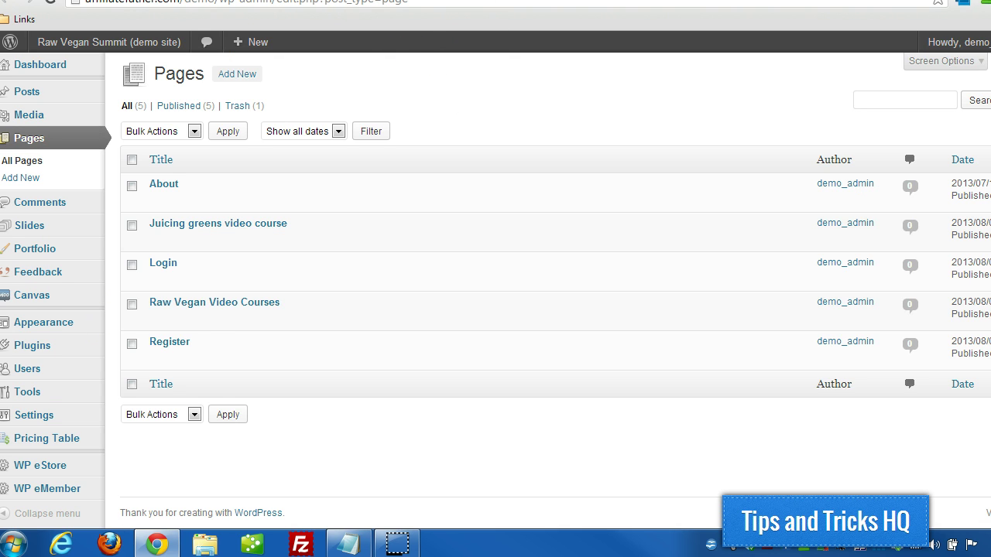
mouse_move(46, 415)
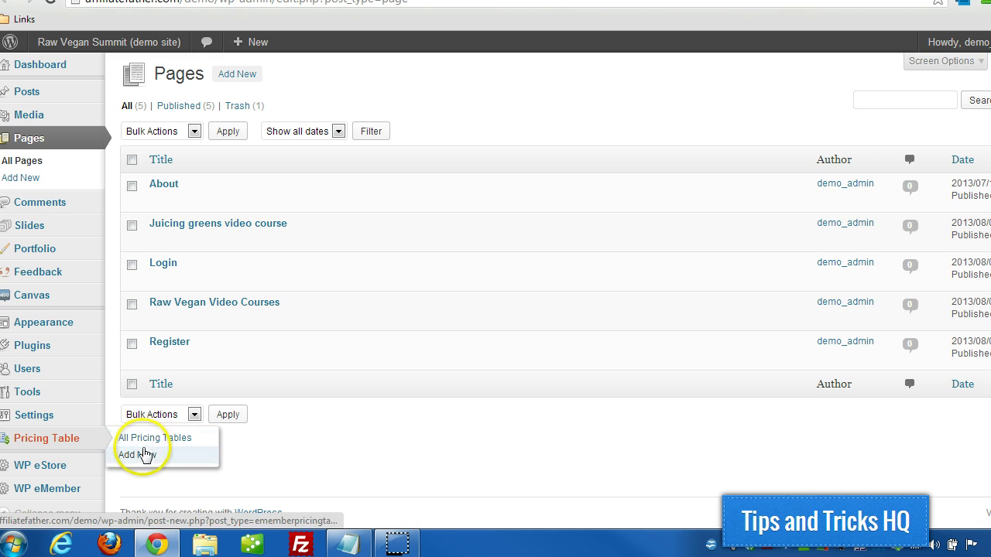
Edit the '(no title)' pricing table and scroll through its template3 settings and preview
left_click(146, 437)
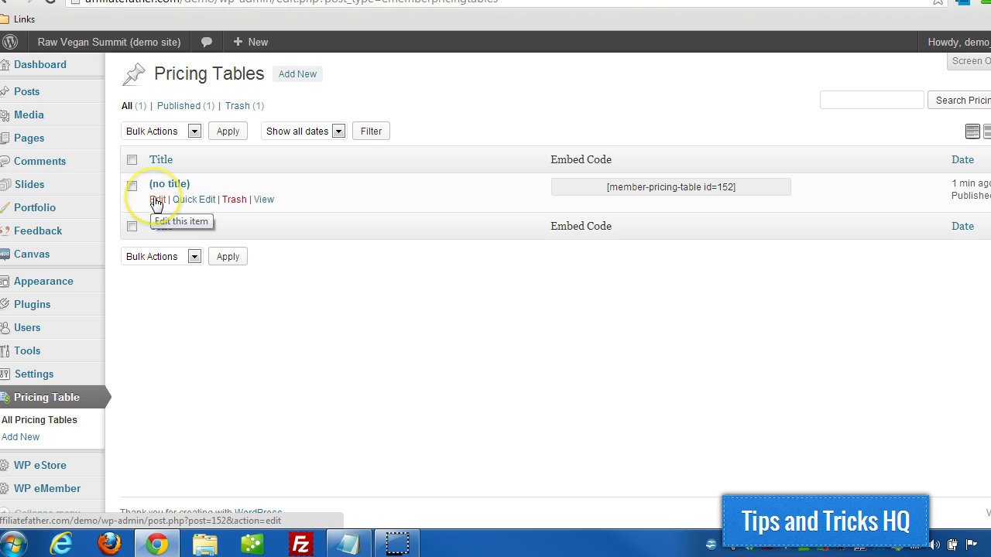
left_click(157, 200)
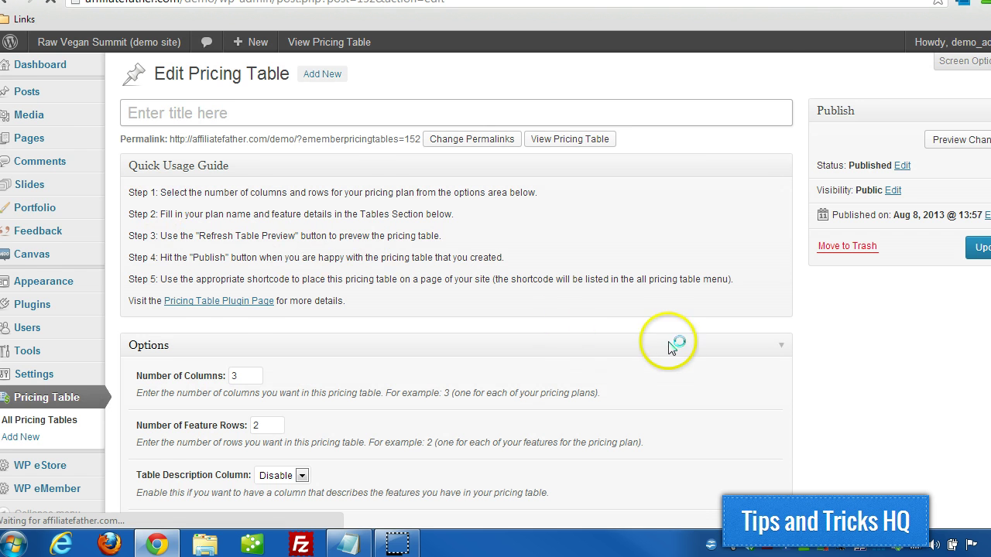
scroll(671, 345, "down", 2)
scroll(670, 346, "down", 2)
scroll(670, 345, "down", 1)
scroll(670, 345, "down", 2)
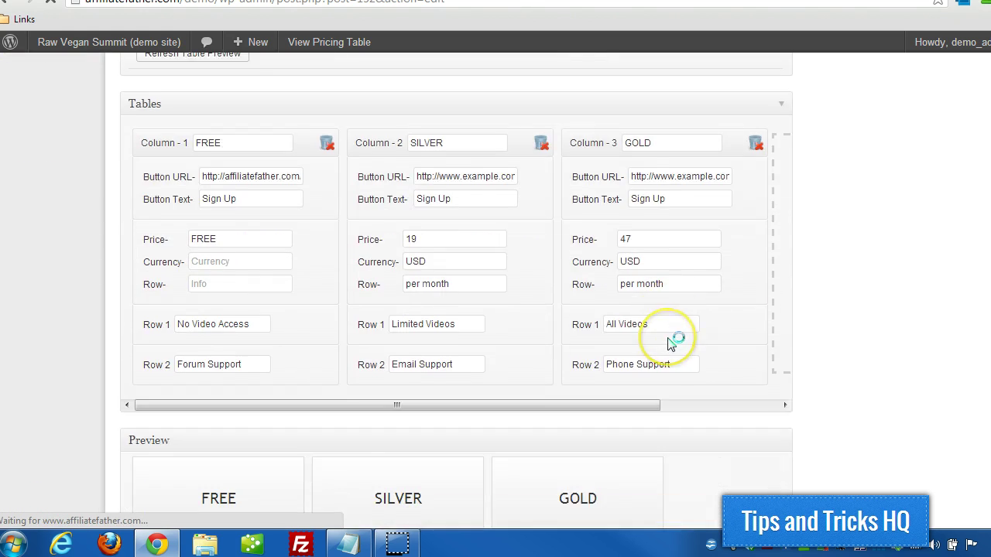
scroll(670, 345, "down", 3)
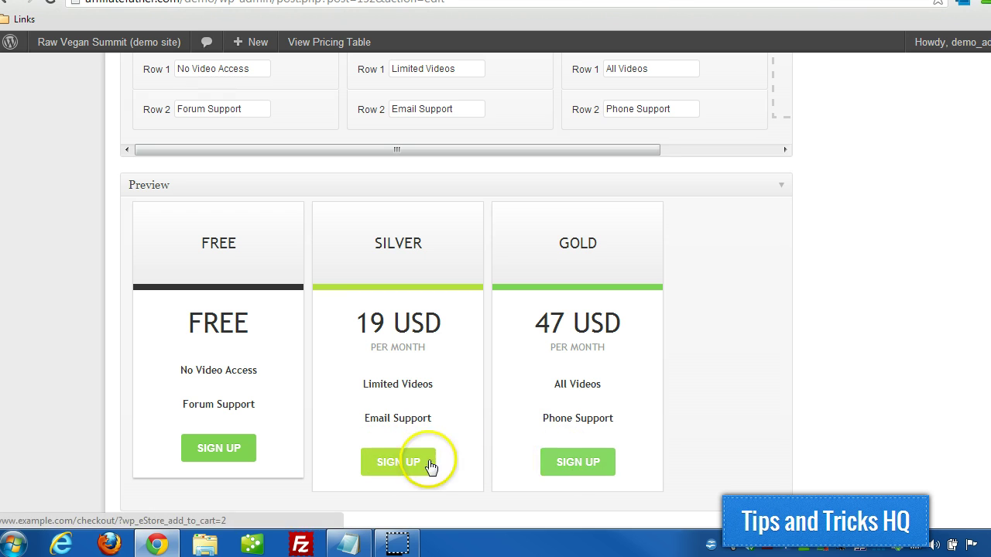
scroll(782, 350, "up", 2)
scroll(475, 353, "up", 2)
scroll(59, 337, "up", 3)
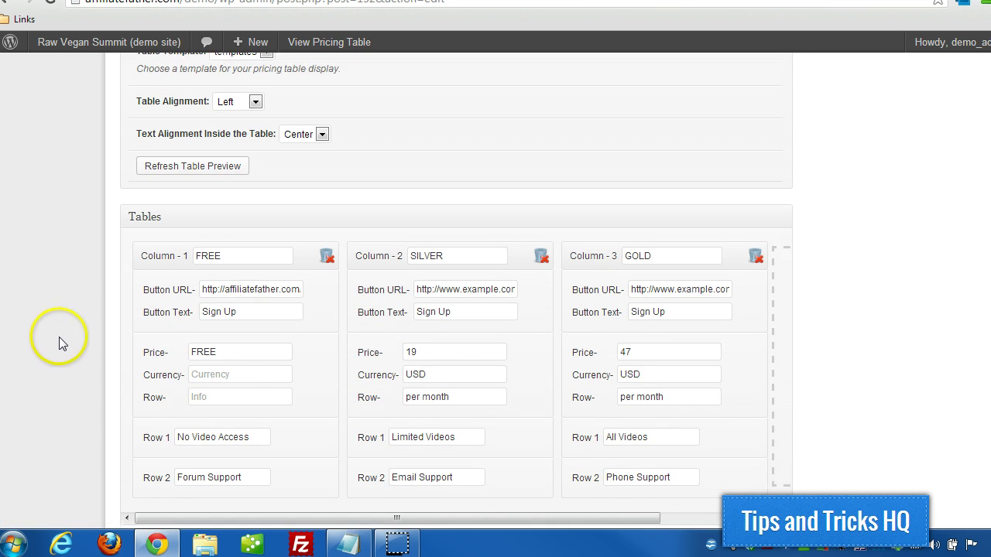
scroll(64, 321, "up", 1)
scroll(64, 321, "up", 2)
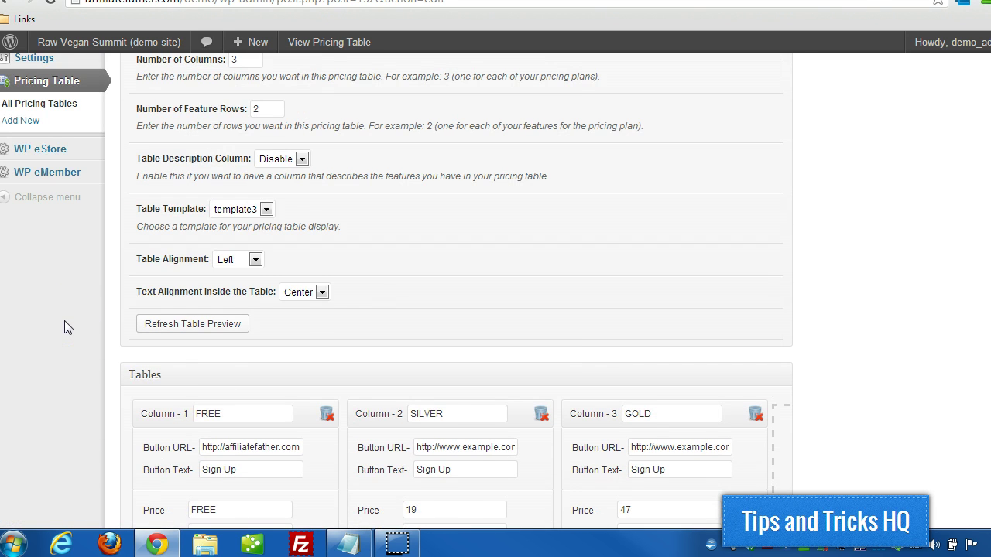